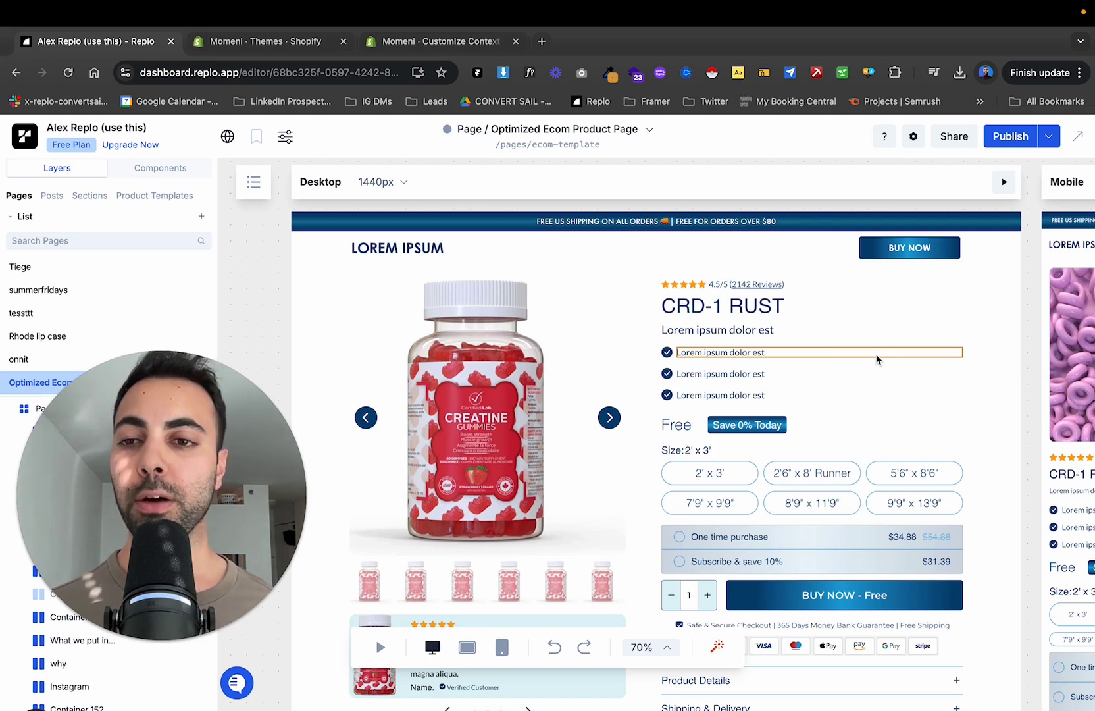
# Select the whole Page layer in the Layers panel.
pyautogui.moveTo(239, 461); pyautogui.dragTo(651, 342)
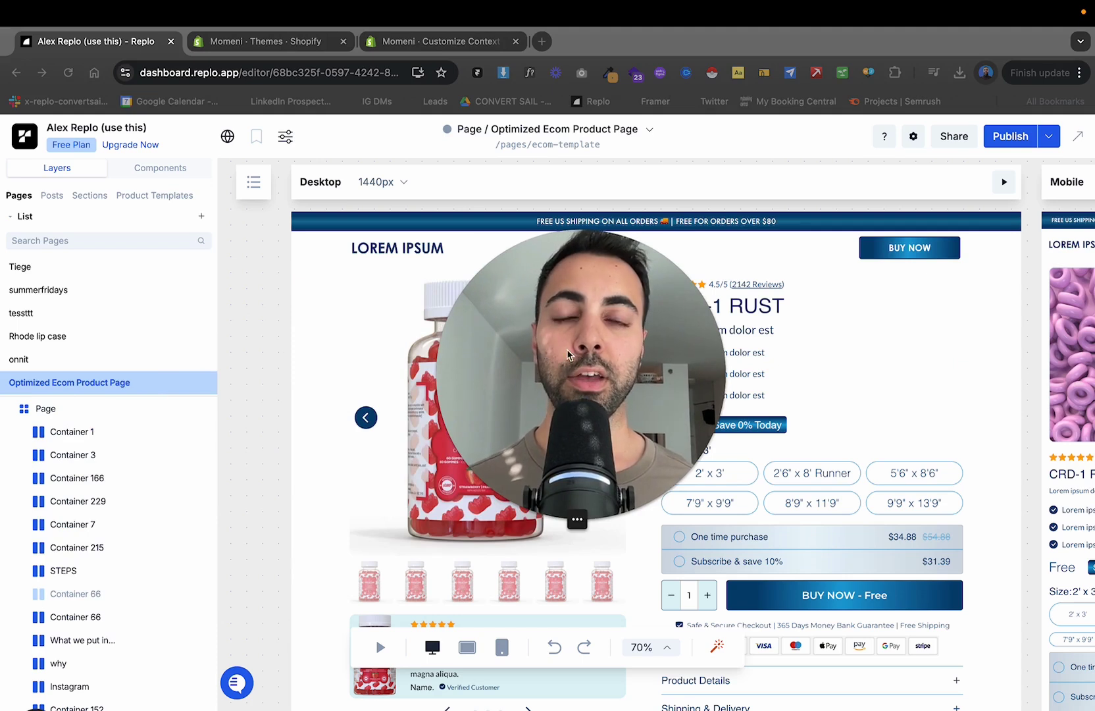
pyautogui.moveTo(624, 366); pyautogui.dragTo(853, 217)
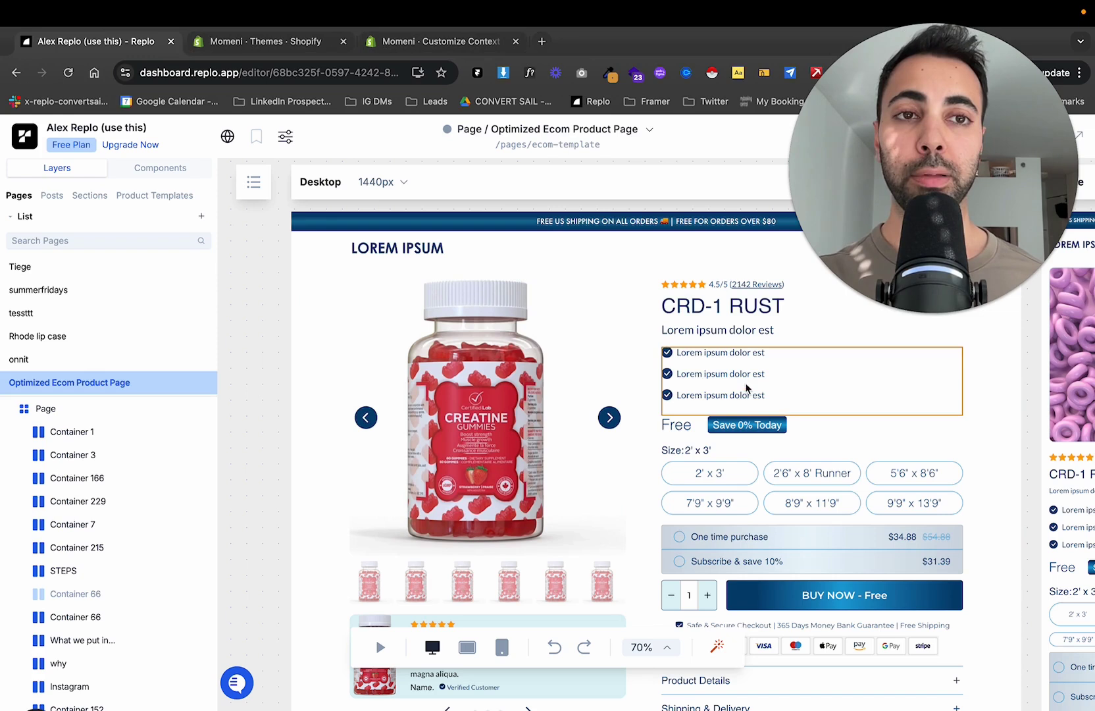
pyautogui.hscroll(2, 775, 381)
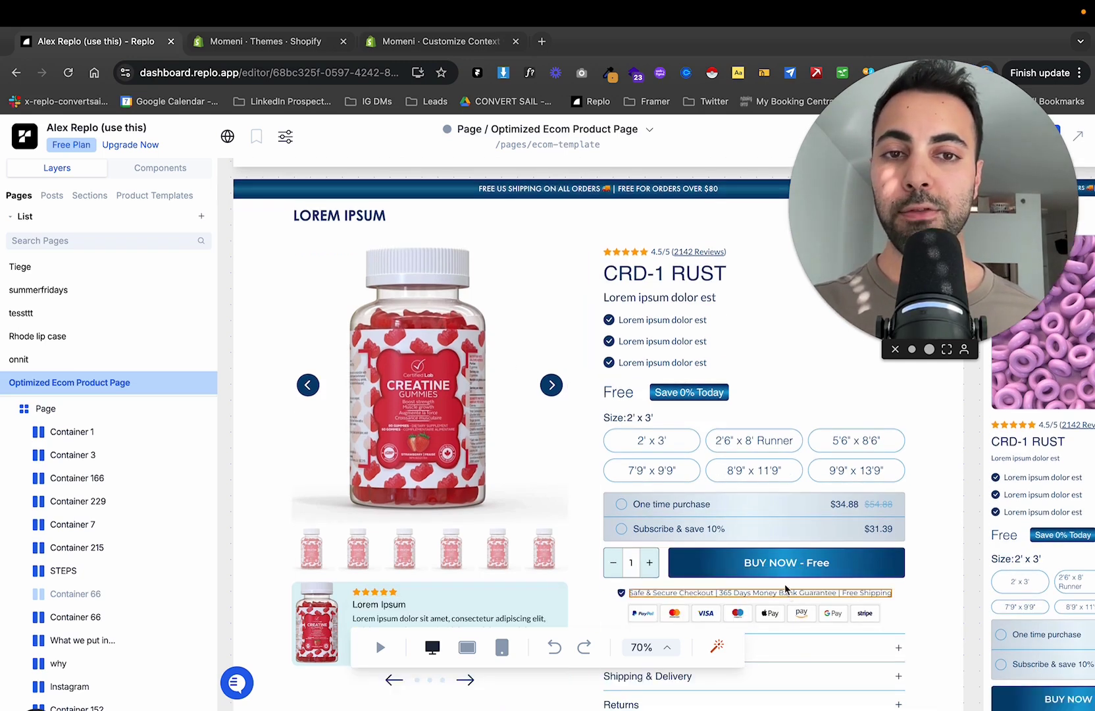
pyautogui.scroll(-3, 764, 533)
pyautogui.scroll(-10, 752, 501)
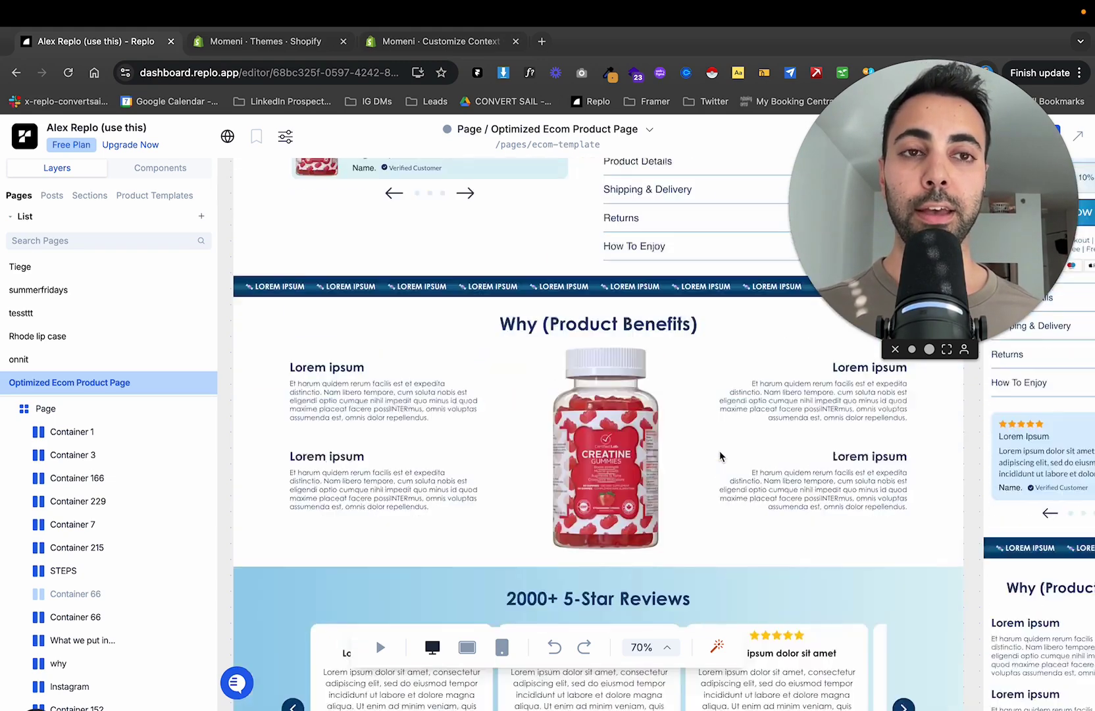
pyautogui.scroll(7, 724, 454)
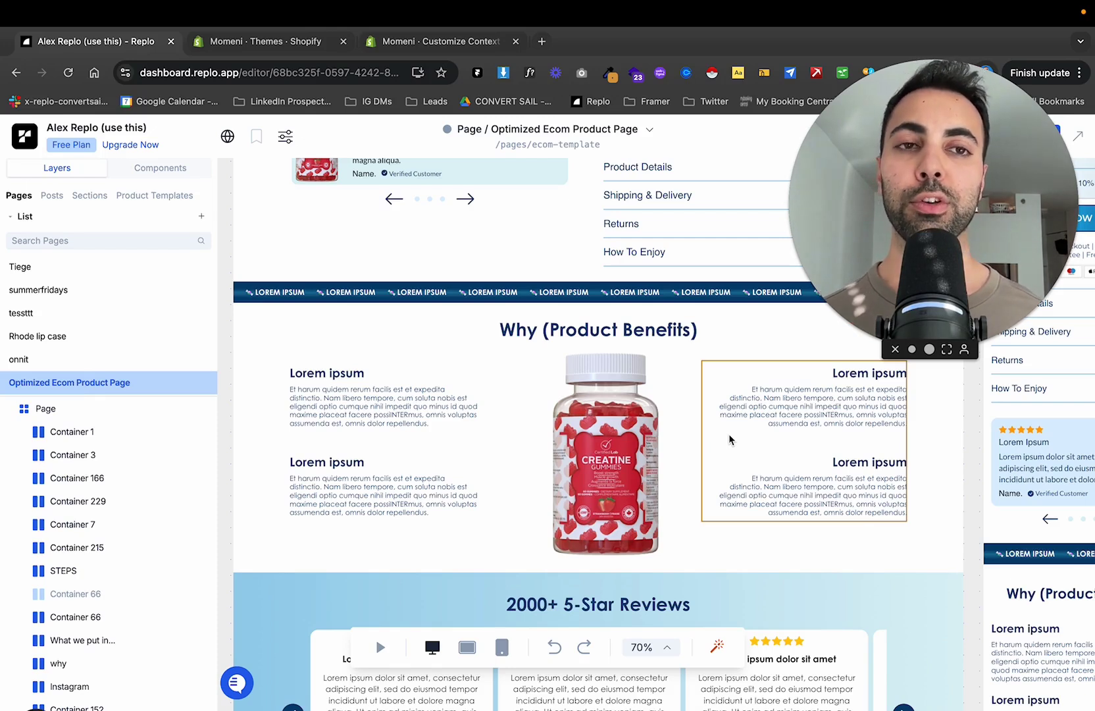
pyautogui.scroll(1, 750, 426)
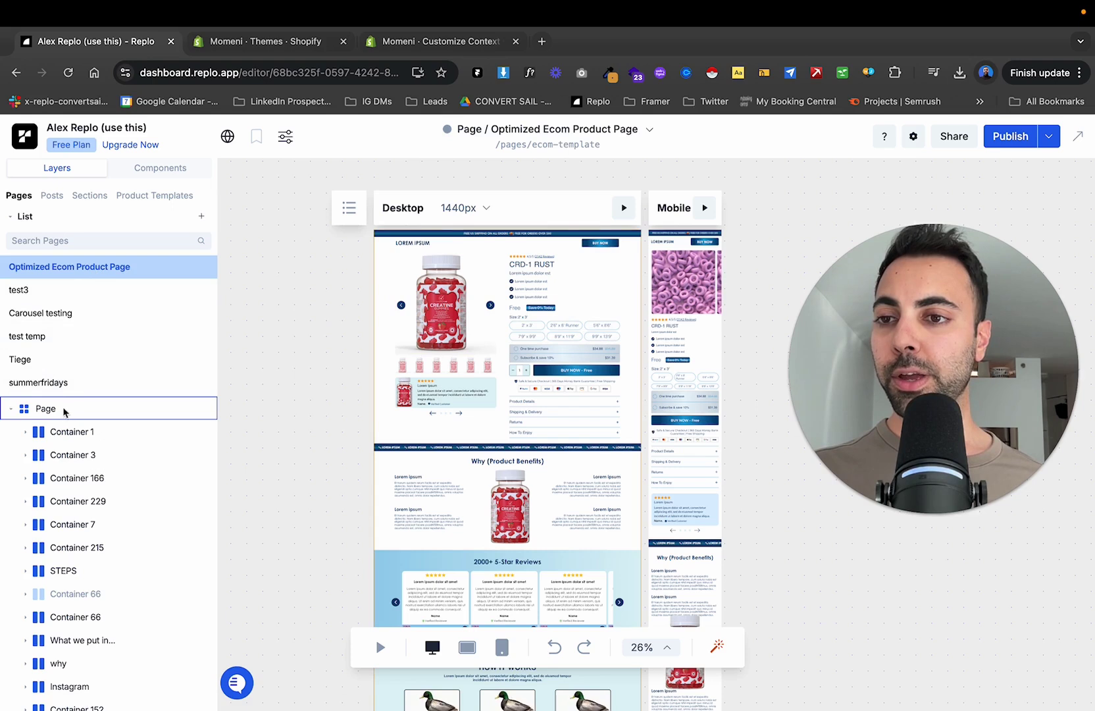
pyautogui.click(46, 409)
pyautogui.click(13, 410)
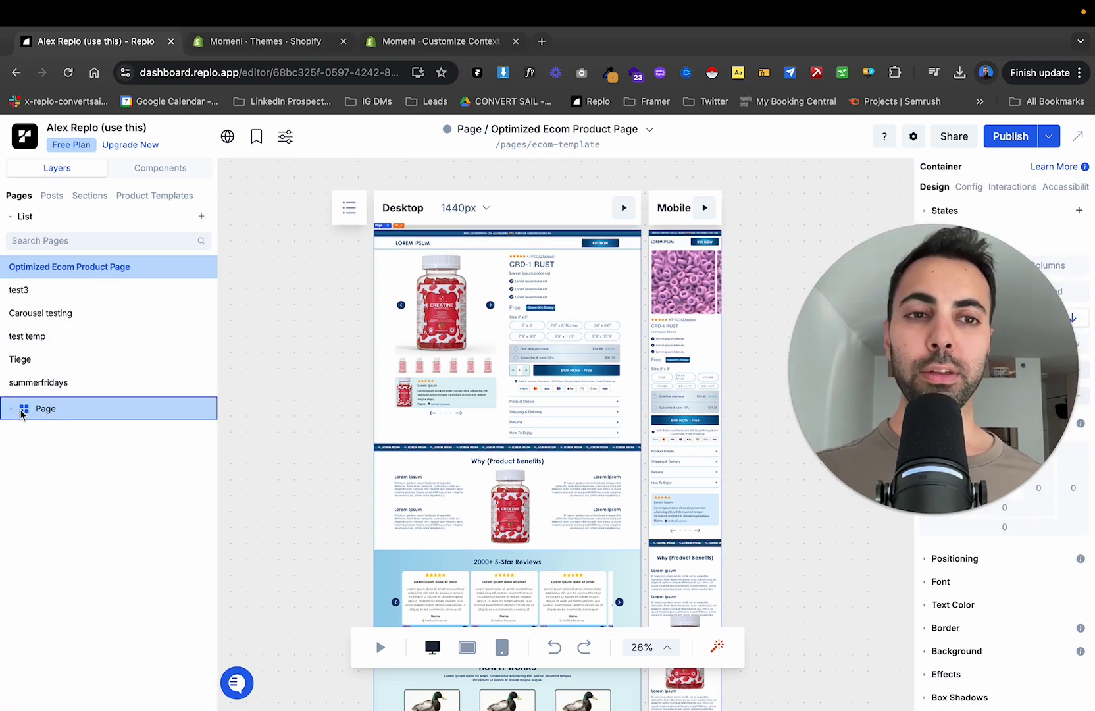
pyautogui.click(14, 411)
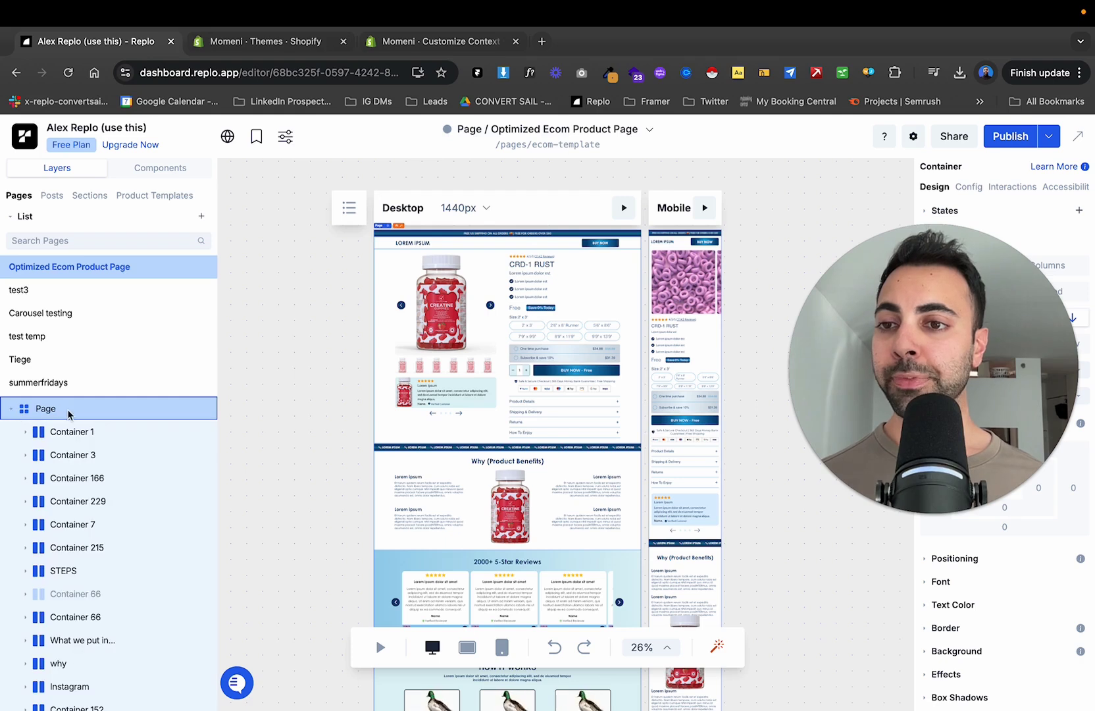
# Save the page as a Saved Page named pdp33 in Product Page Templates.
pyautogui.rightClick(86, 412)
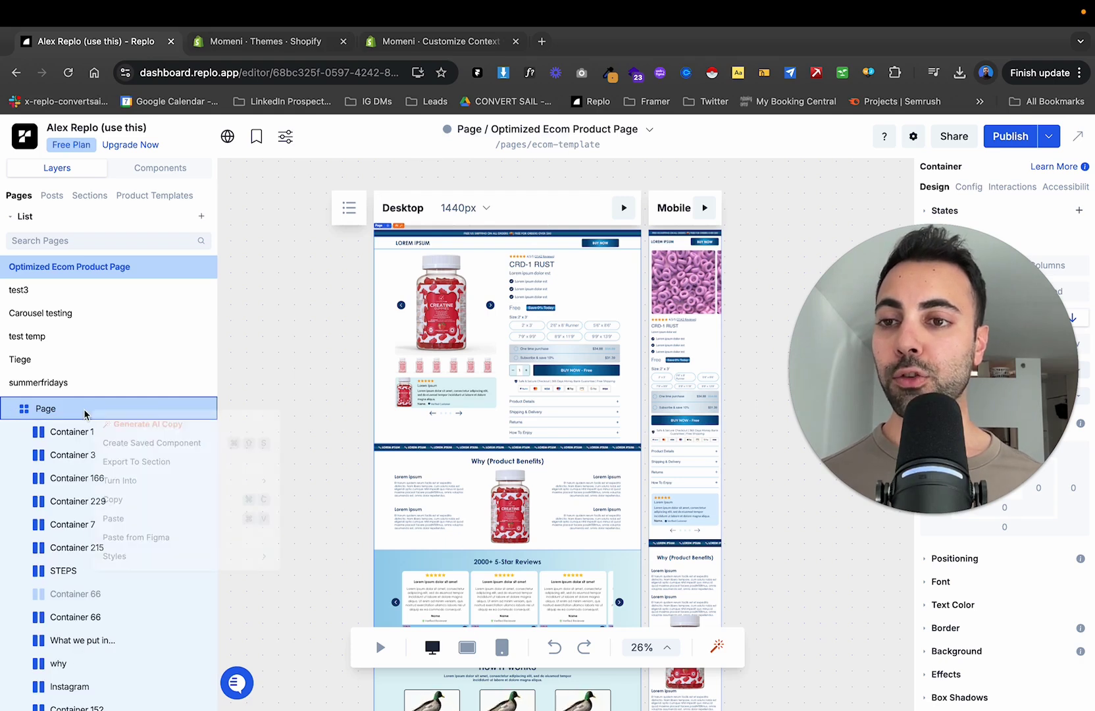
pyautogui.click(136, 440)
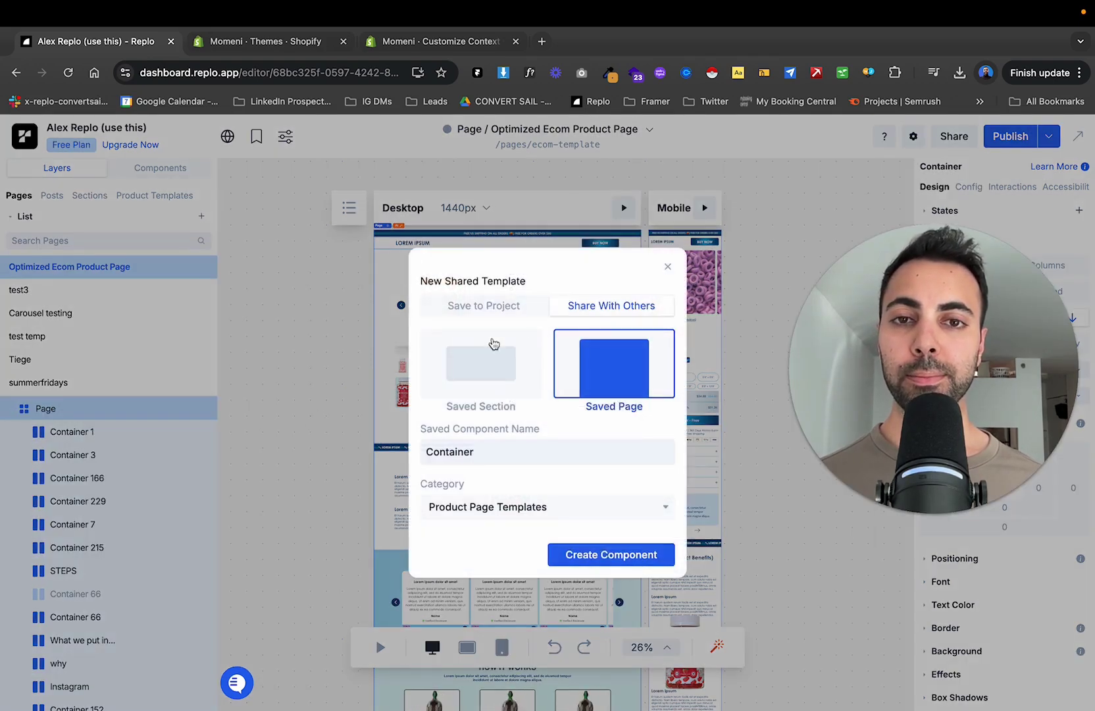
pyautogui.click(513, 450)
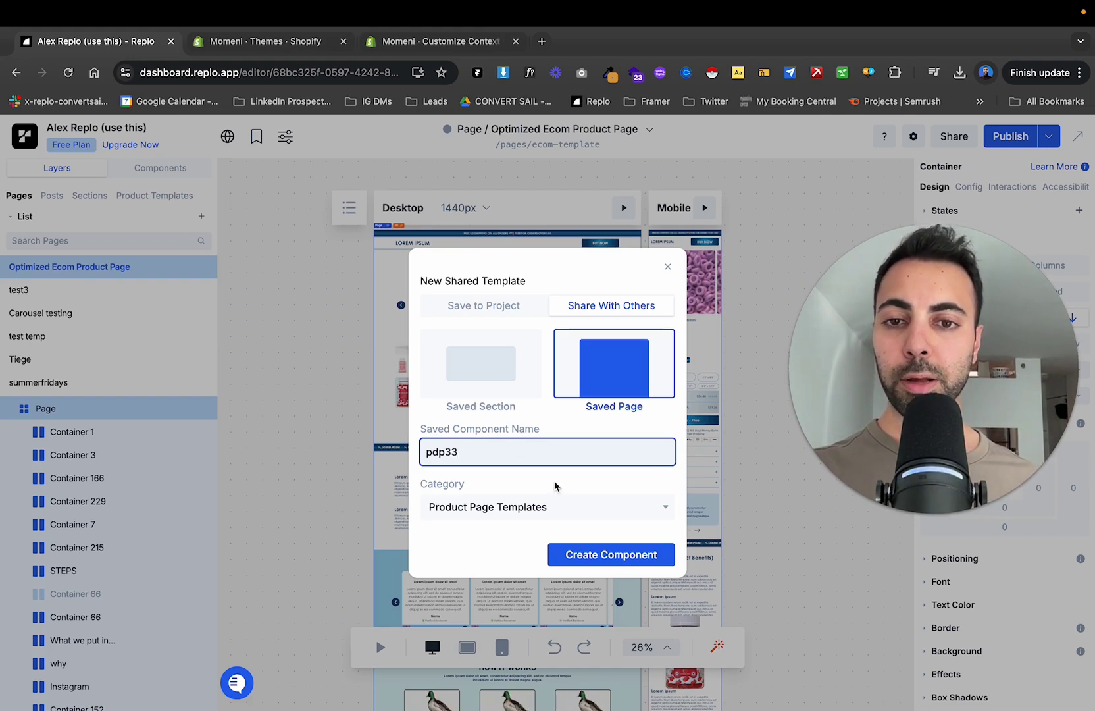
pyautogui.click(564, 509)
pyautogui.click(516, 538)
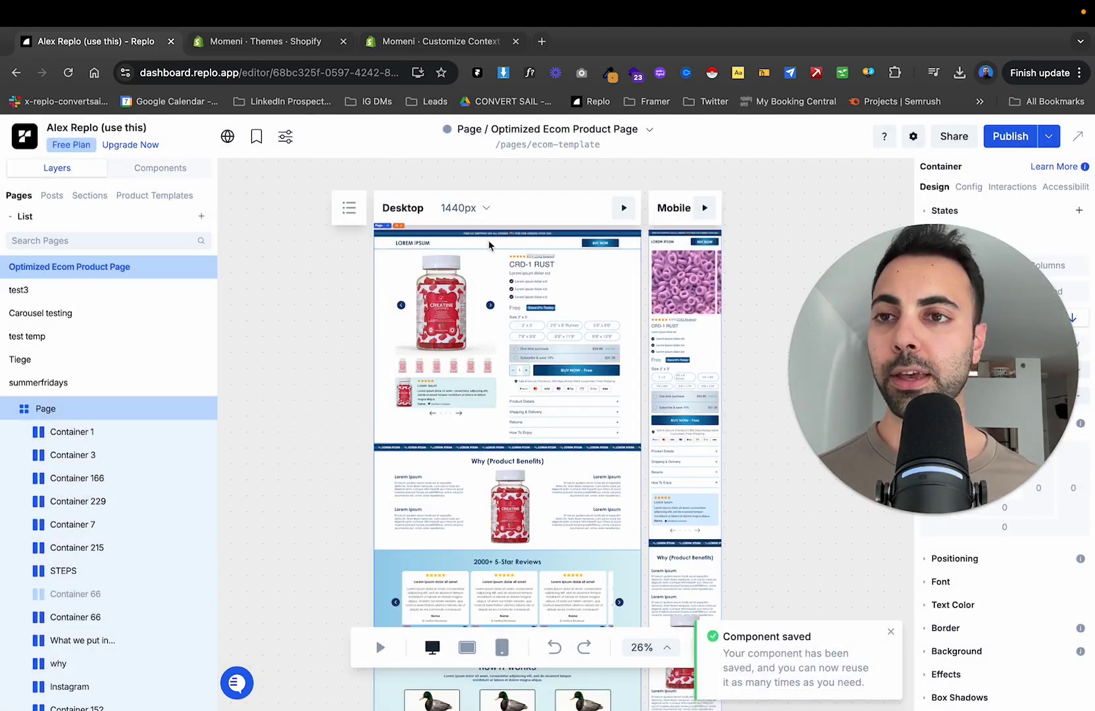
# Start a new product template from the Shared pdp33 template in the marketplace.
pyautogui.click(143, 197)
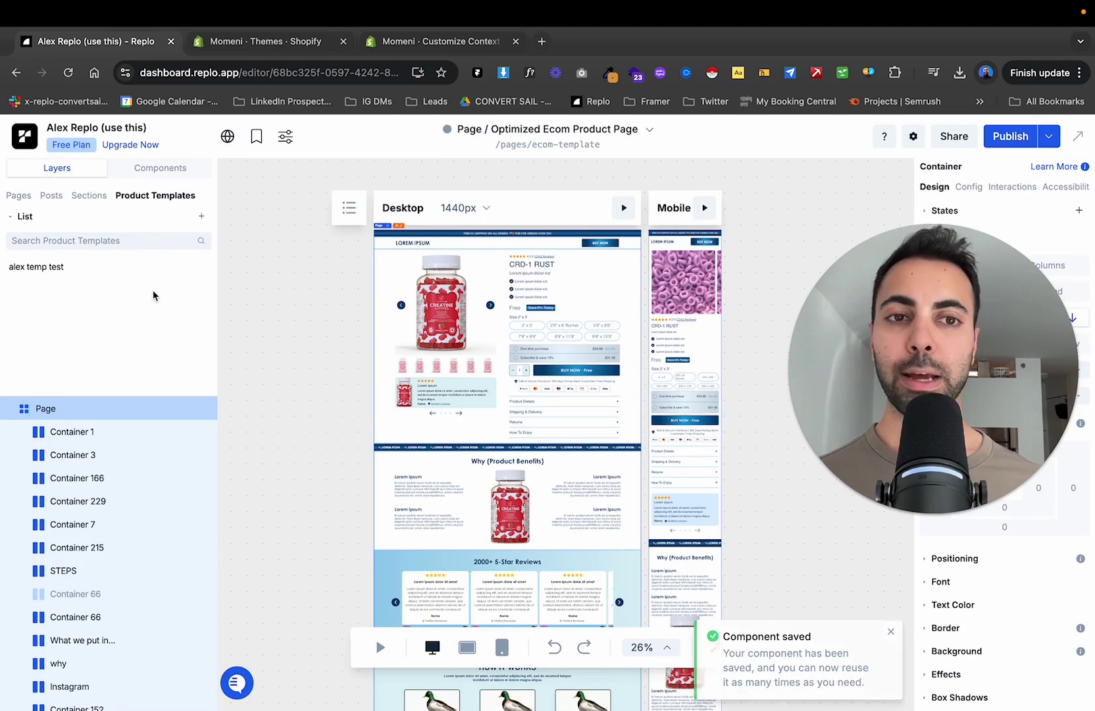
pyautogui.click(201, 220)
pyautogui.click(663, 555)
pyautogui.click(220, 278)
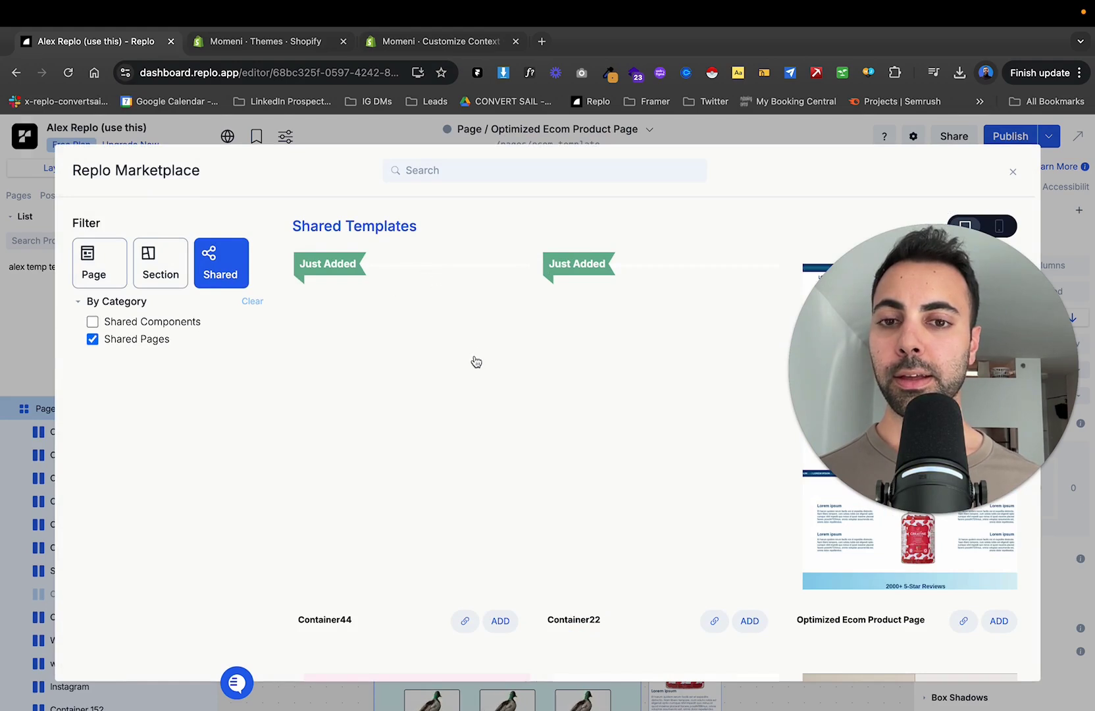
pyautogui.click(356, 415)
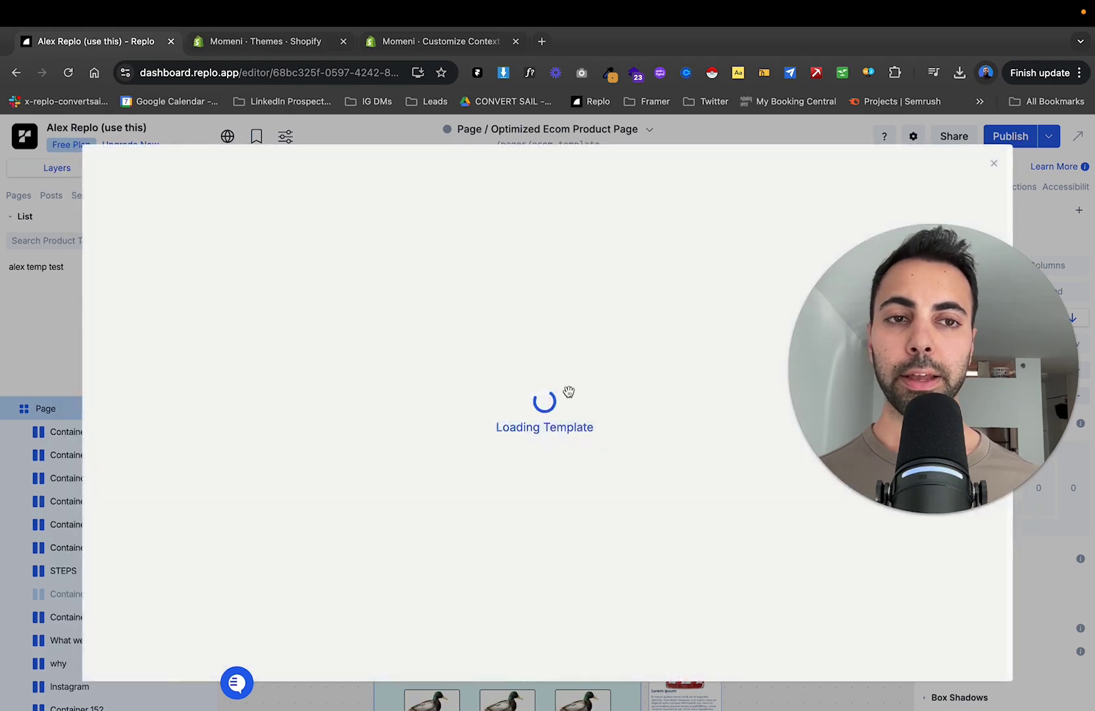
pyautogui.moveTo(901, 368); pyautogui.dragTo(132, 355)
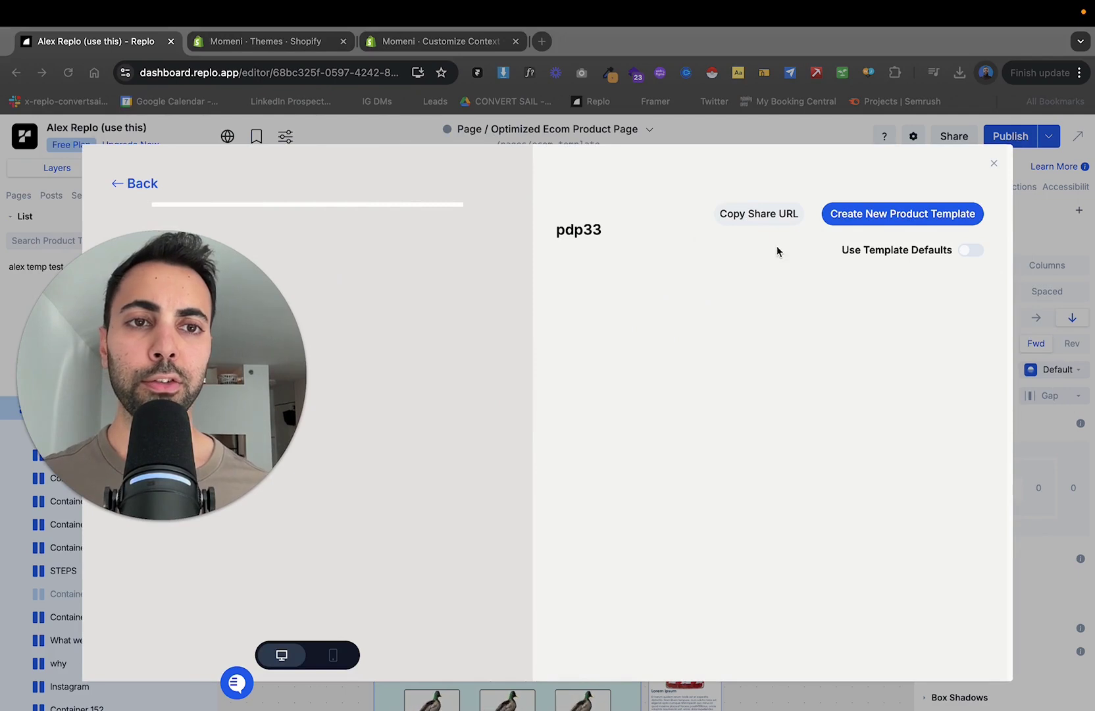
# Begin a new product template from pdp33 named 'pdp tes vid'.
pyautogui.click(885, 223)
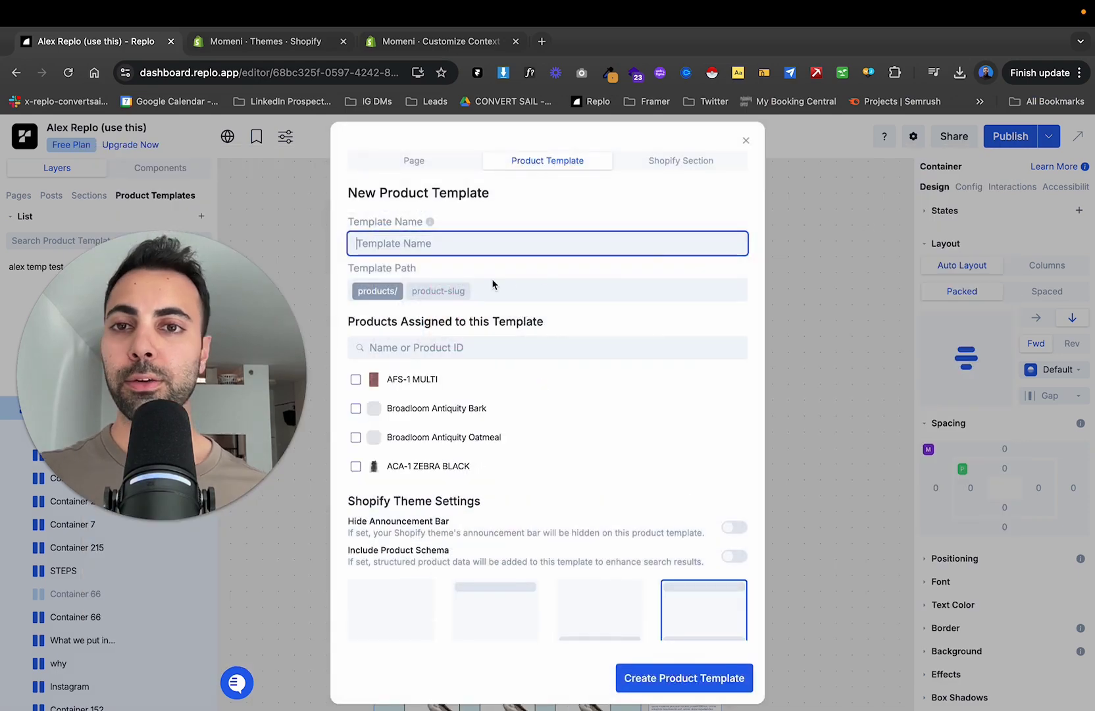
pyautogui.write('pdp')
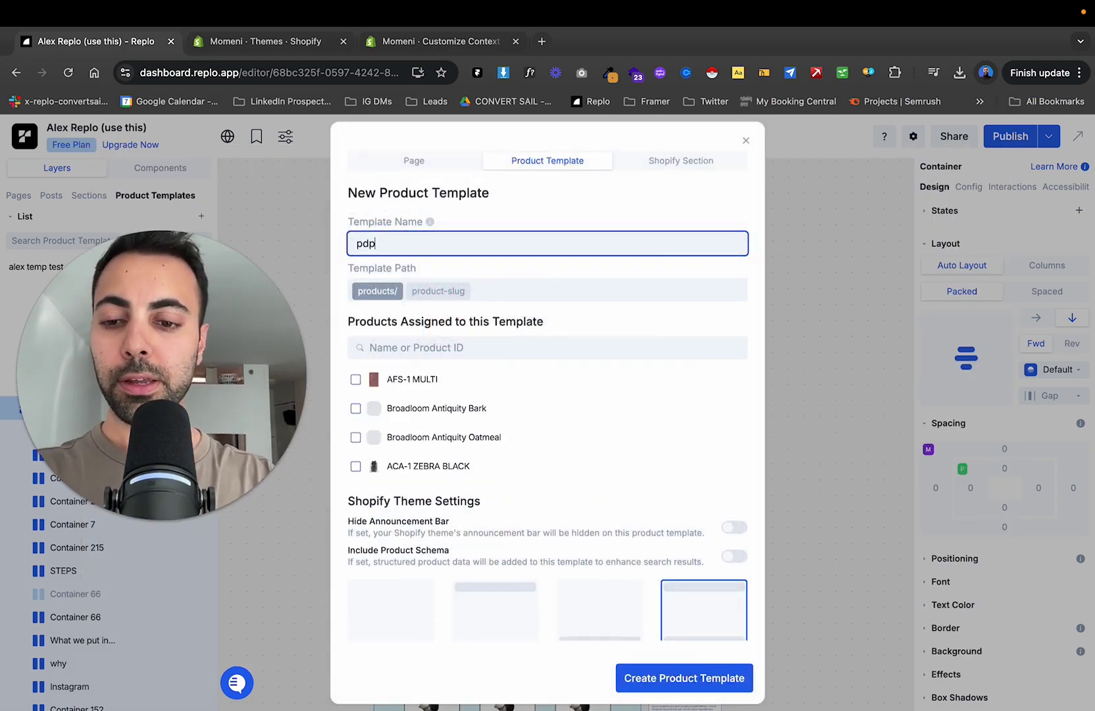
pyautogui.write(' tes vid')
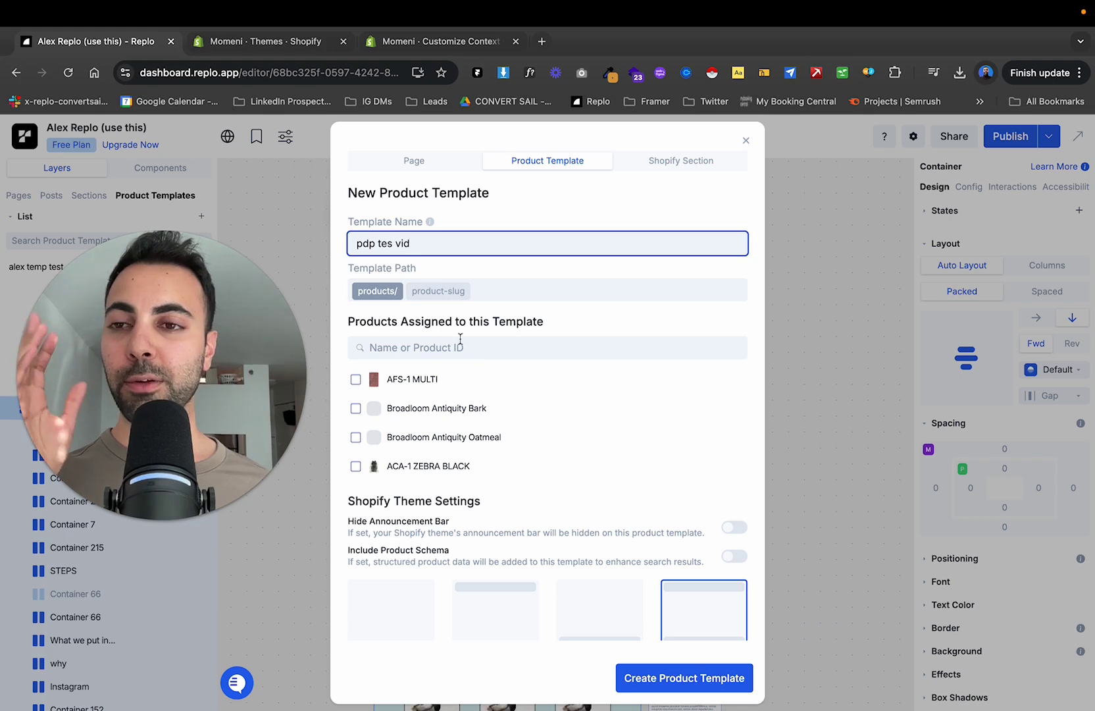
pyautogui.scroll(-3, 464, 405)
pyautogui.scroll(3, 471, 415)
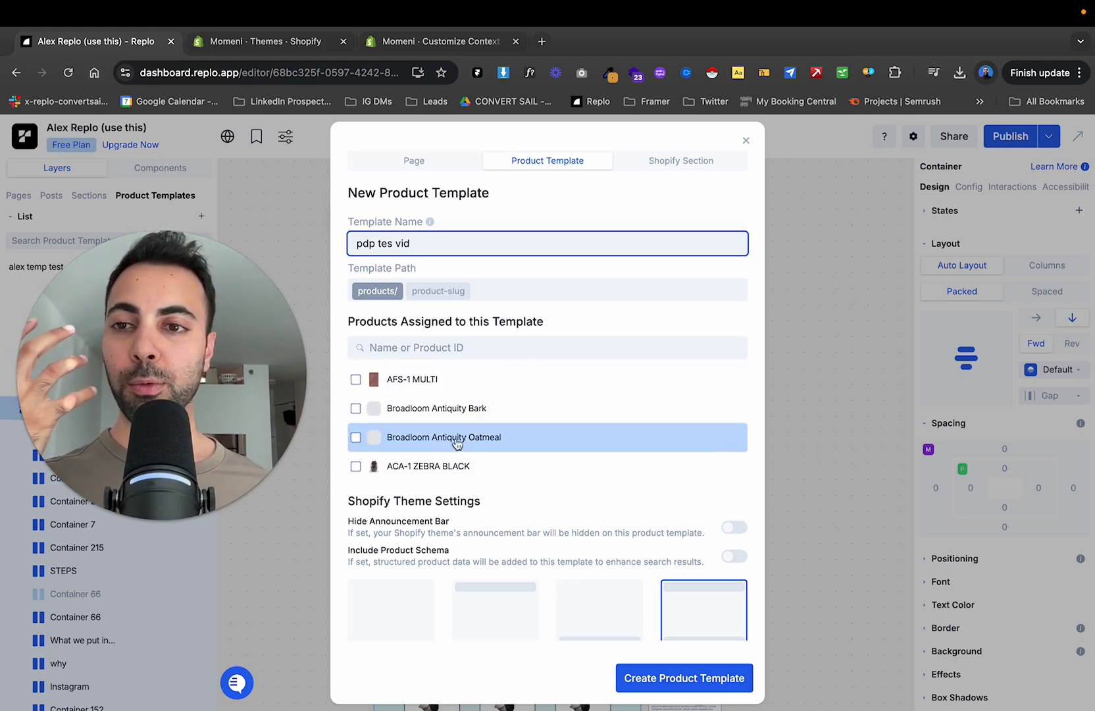
# Assign AFS-1 MULTI, Broadloom Antiquity Bark, ACA-1 ZEBRA BLACK, CRD-1 BEIGE, CRD-2 IVORY, CRD-1 RUST and create it.
pyautogui.click(391, 380)
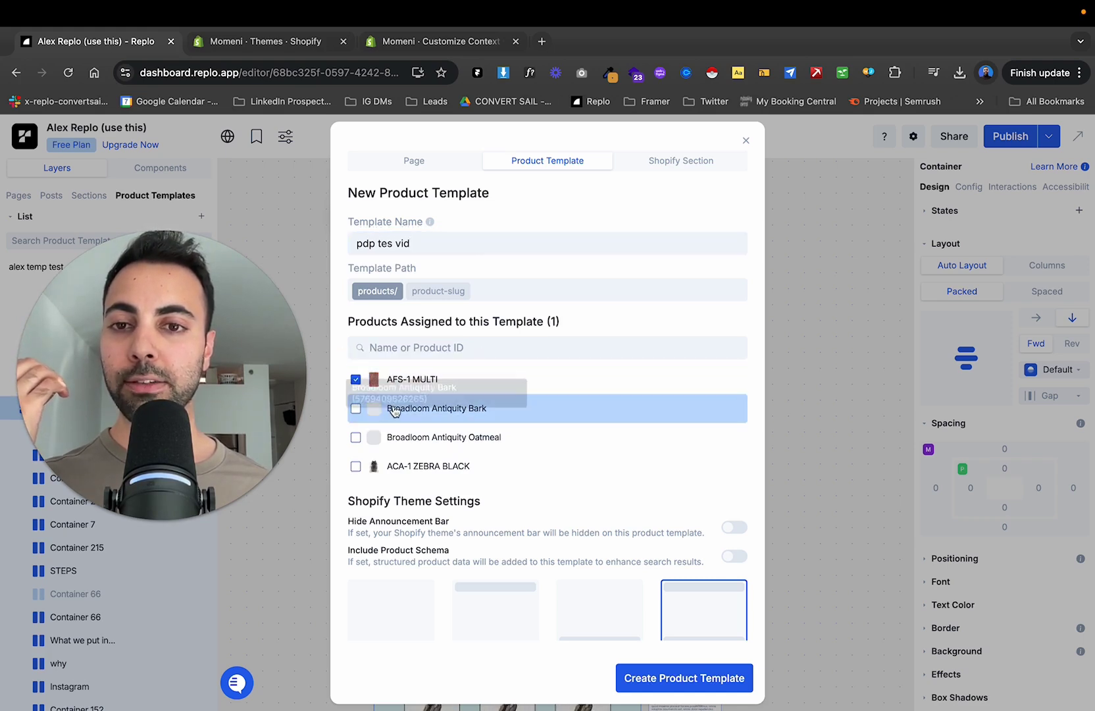
pyautogui.click(400, 407)
pyautogui.scroll(-2, 406, 433)
pyautogui.scroll(1, 421, 410)
pyautogui.click(405, 428)
pyautogui.click(404, 455)
pyautogui.scroll(-2, 428, 448)
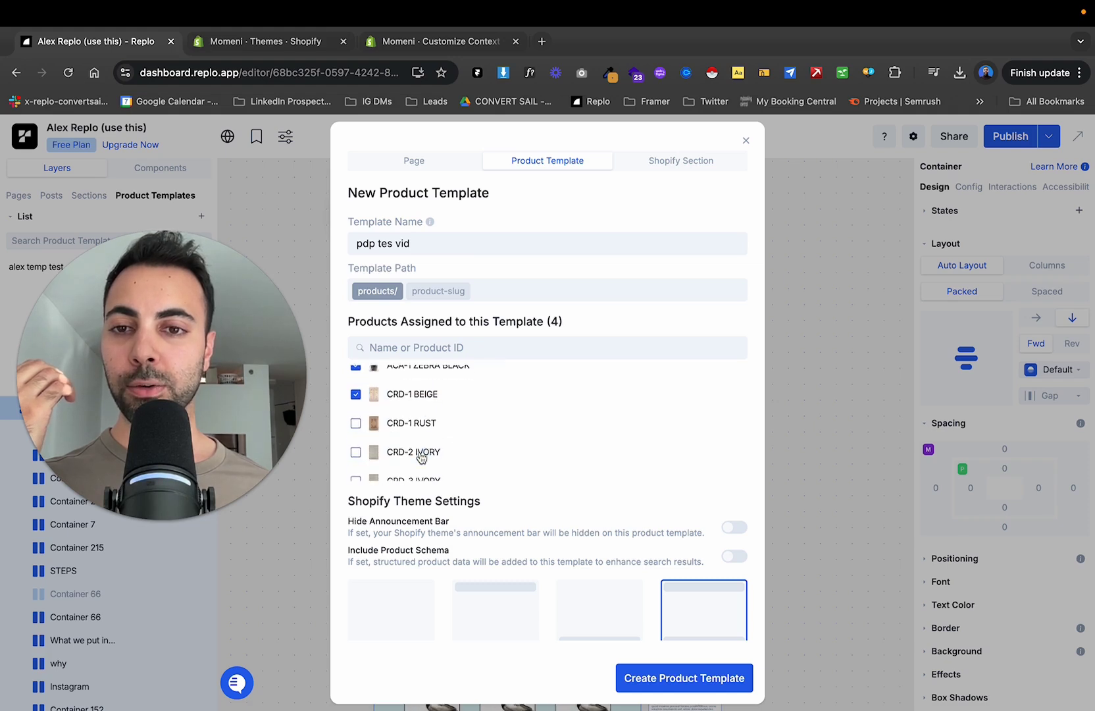
pyautogui.click(421, 451)
pyautogui.click(420, 431)
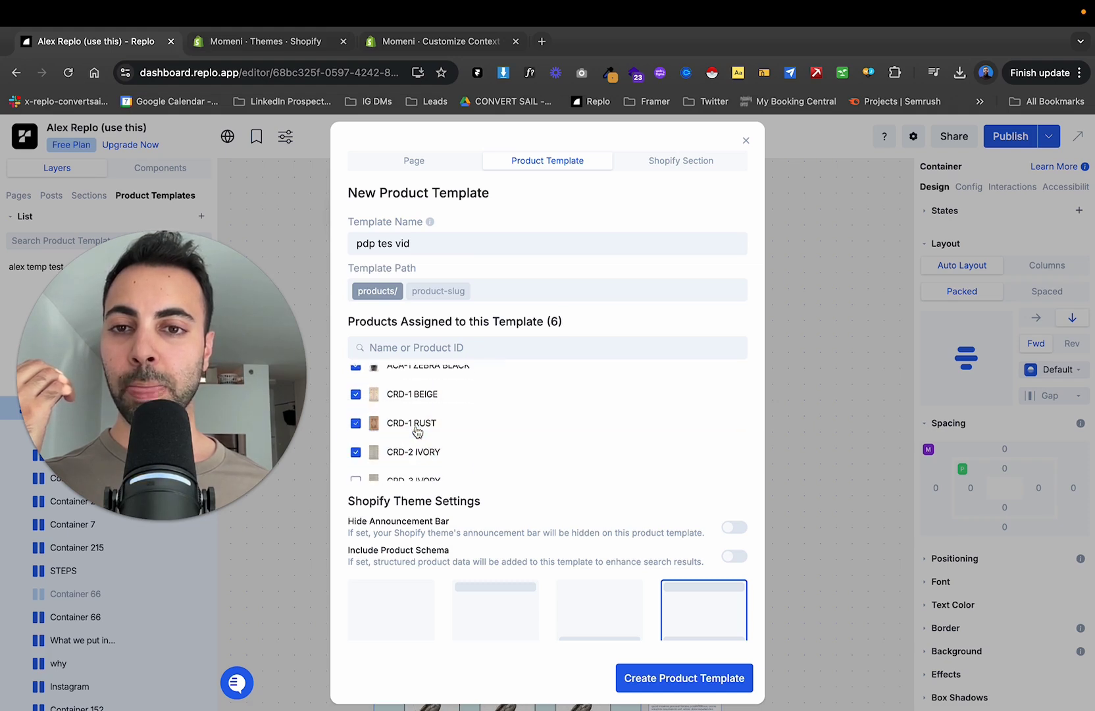
pyautogui.click(697, 678)
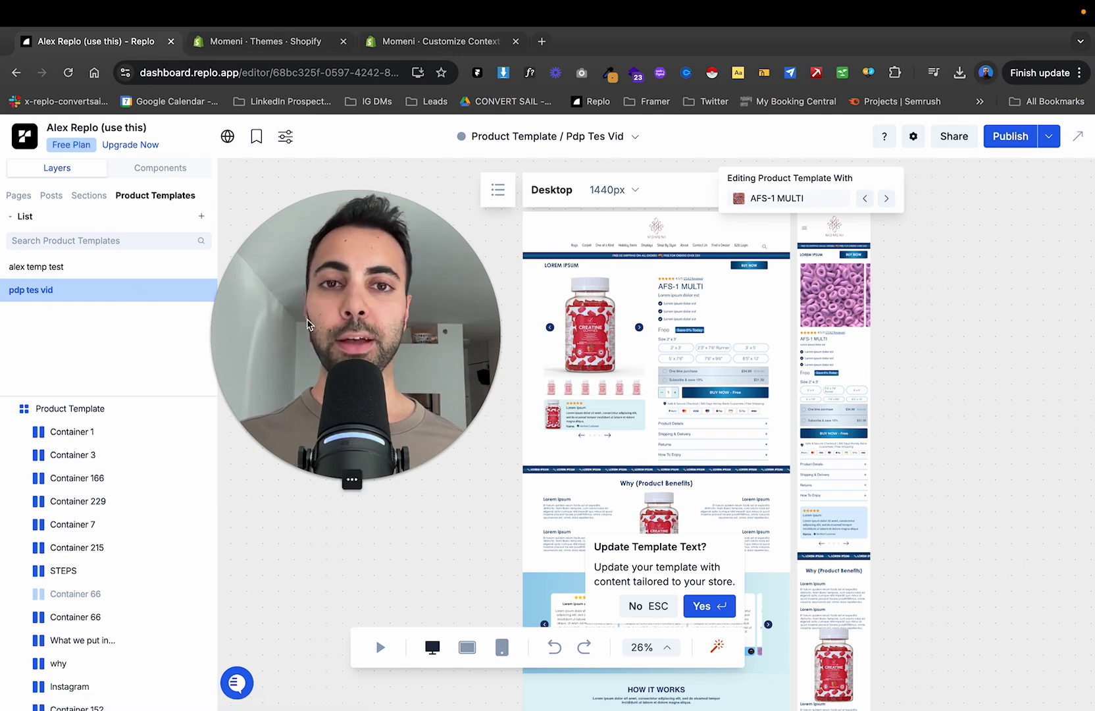
pyautogui.press('Escape')
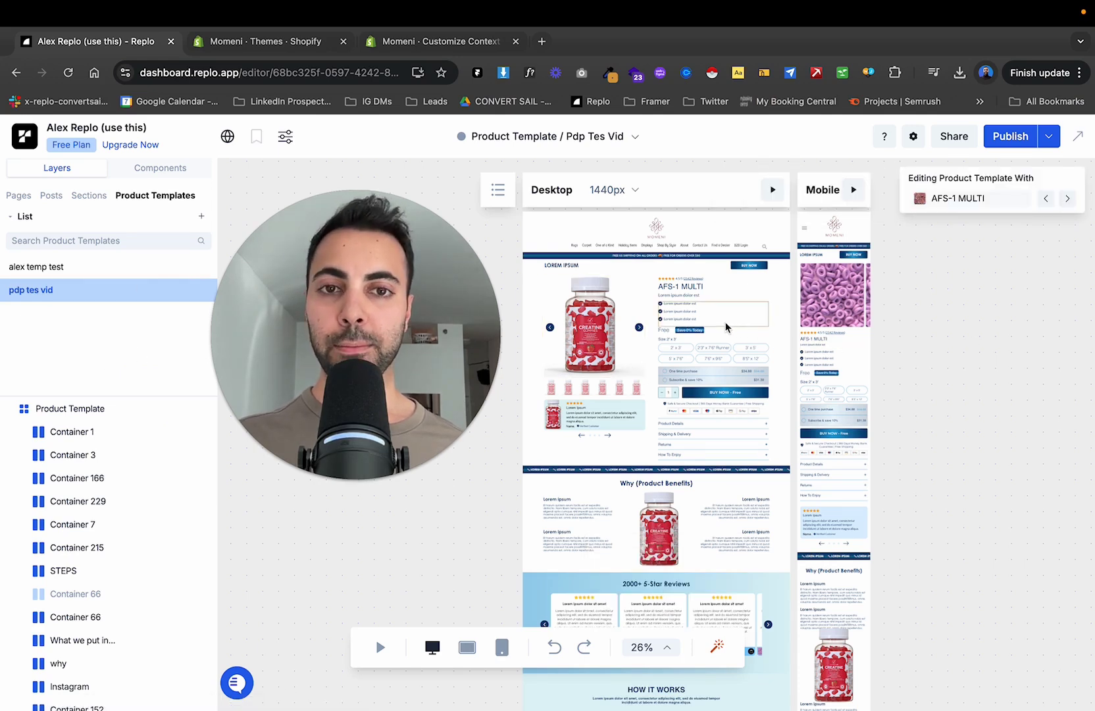
pyautogui.scroll(5, 733, 316)
pyautogui.scroll(-4, 703, 314)
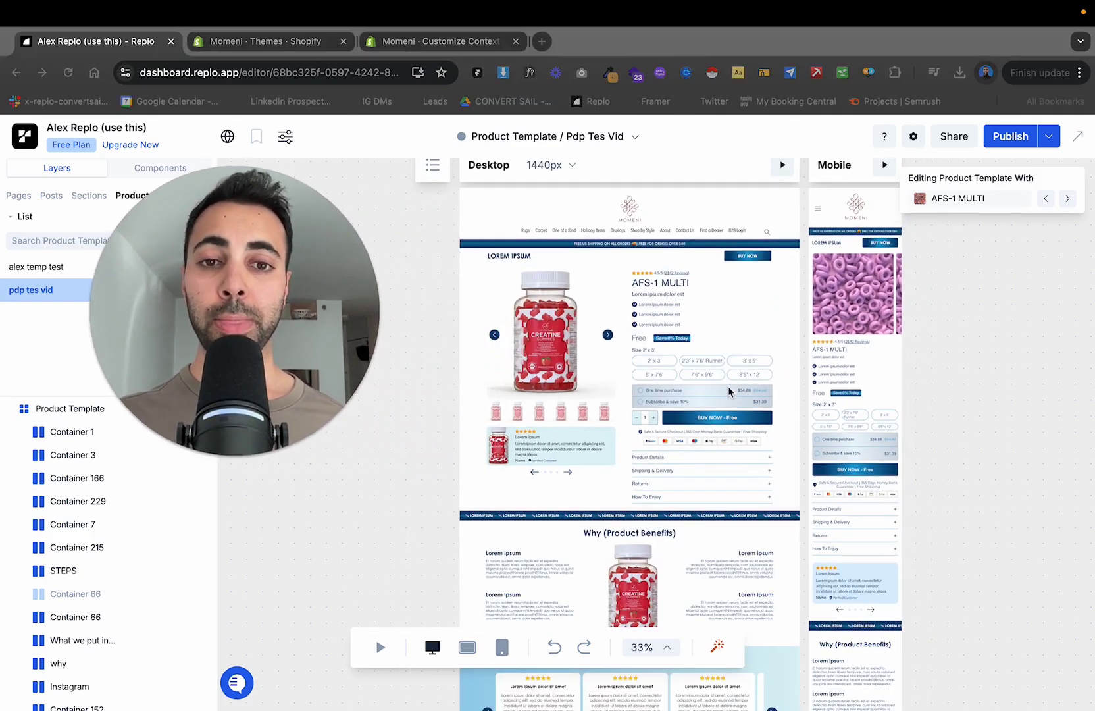
pyautogui.scroll(-1, 727, 388)
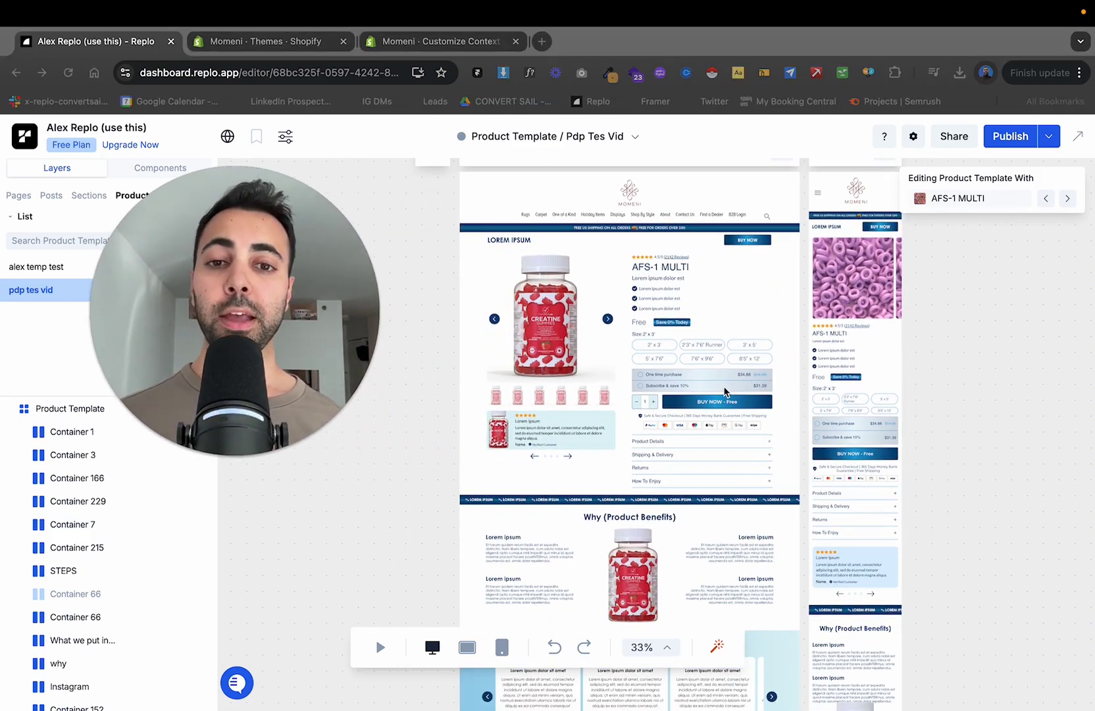
pyautogui.scroll(-2, 742, 479)
pyautogui.scroll(-10, 732, 467)
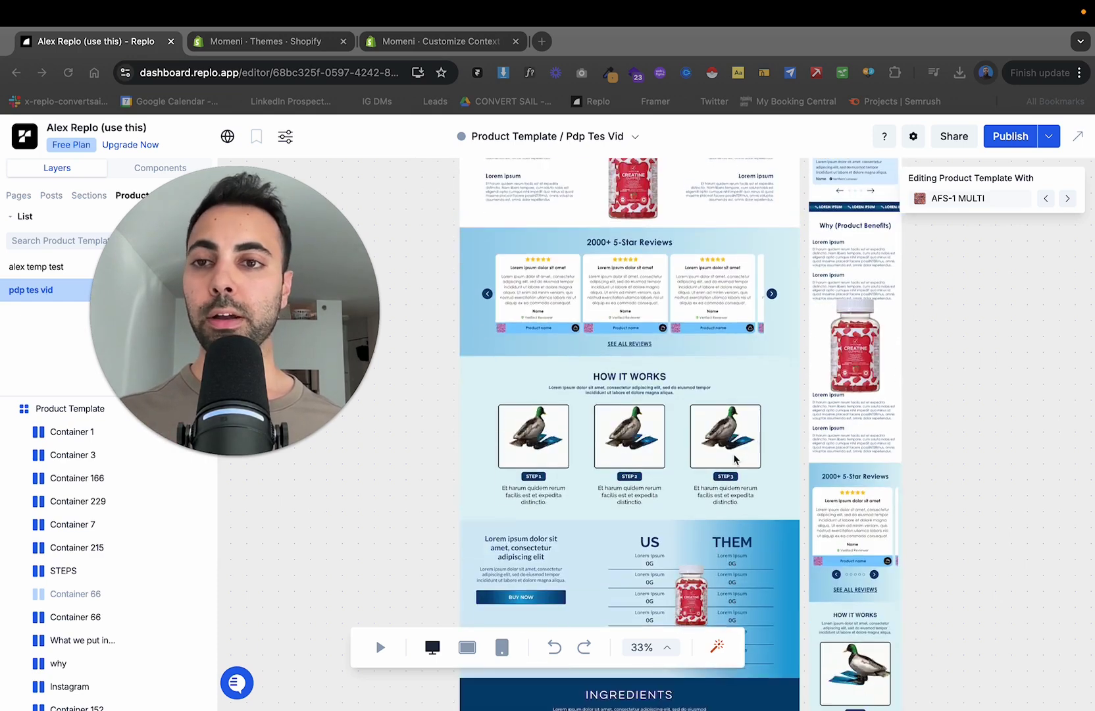
pyautogui.scroll(-4, 735, 456)
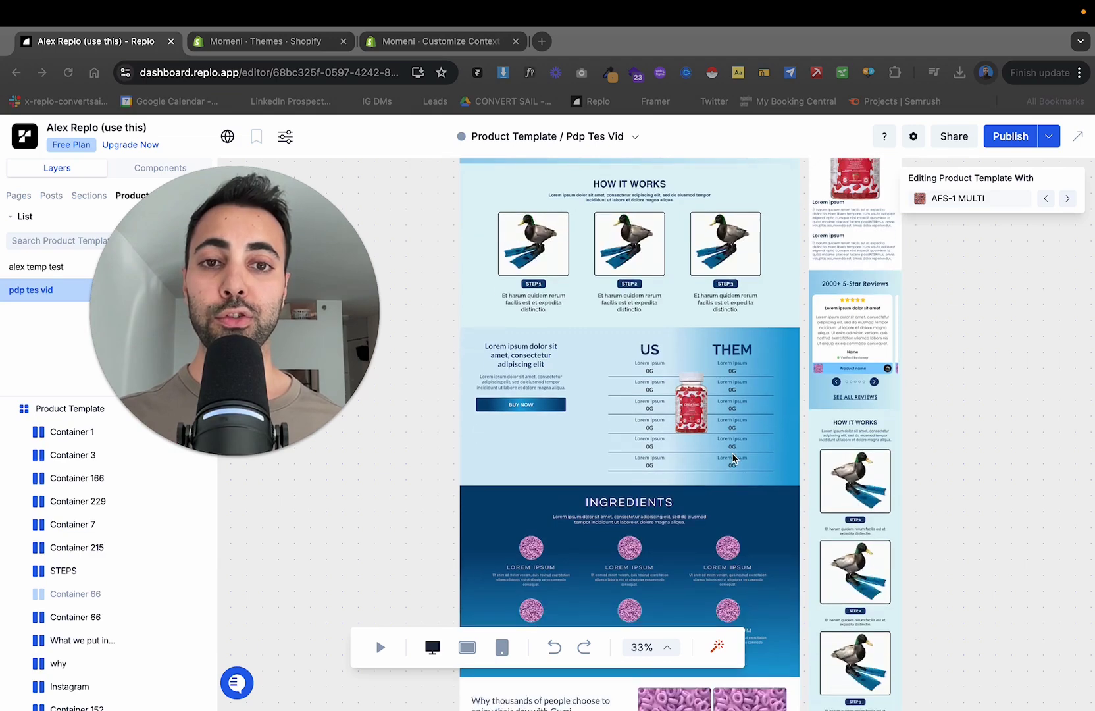
pyautogui.scroll(3, 732, 457)
pyautogui.scroll(15, 733, 454)
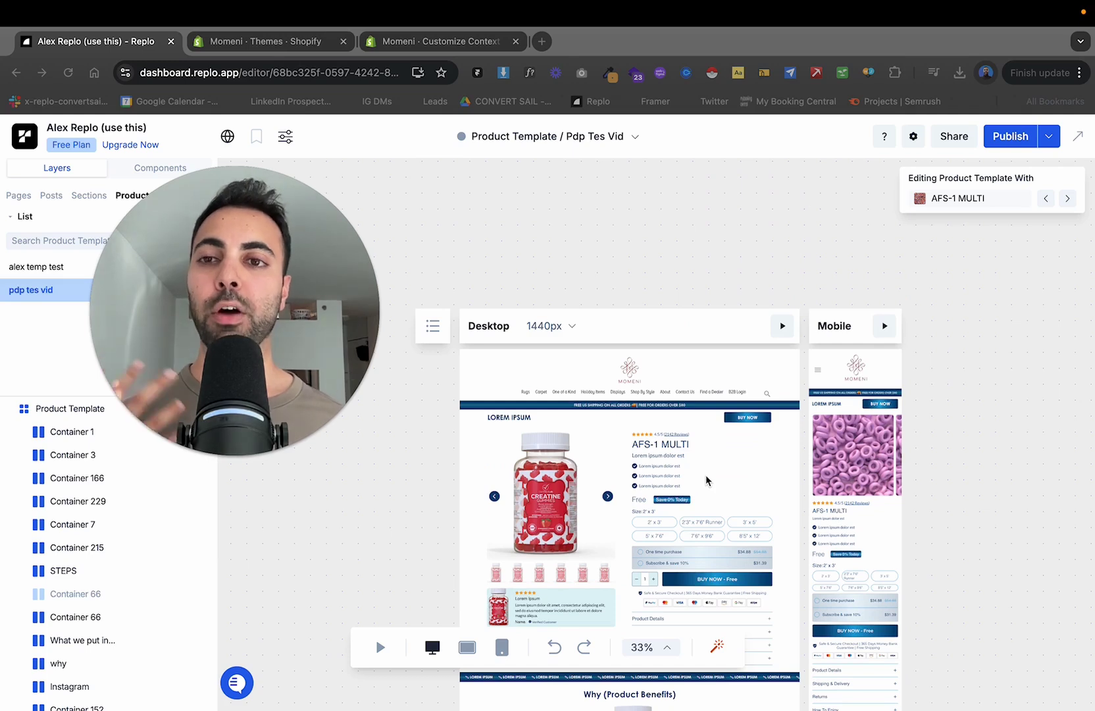
pyautogui.scroll(-3, 706, 480)
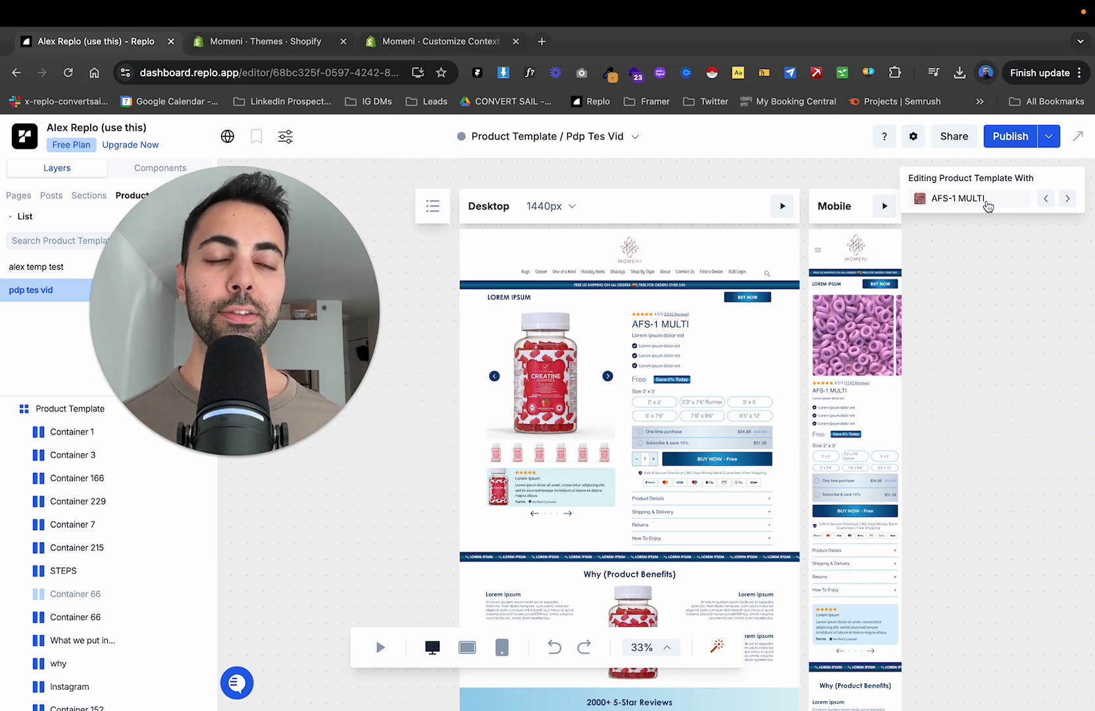
# Switch the template preview product to CRD-1 BEIGE and review its rug size options.
pyautogui.click(986, 203)
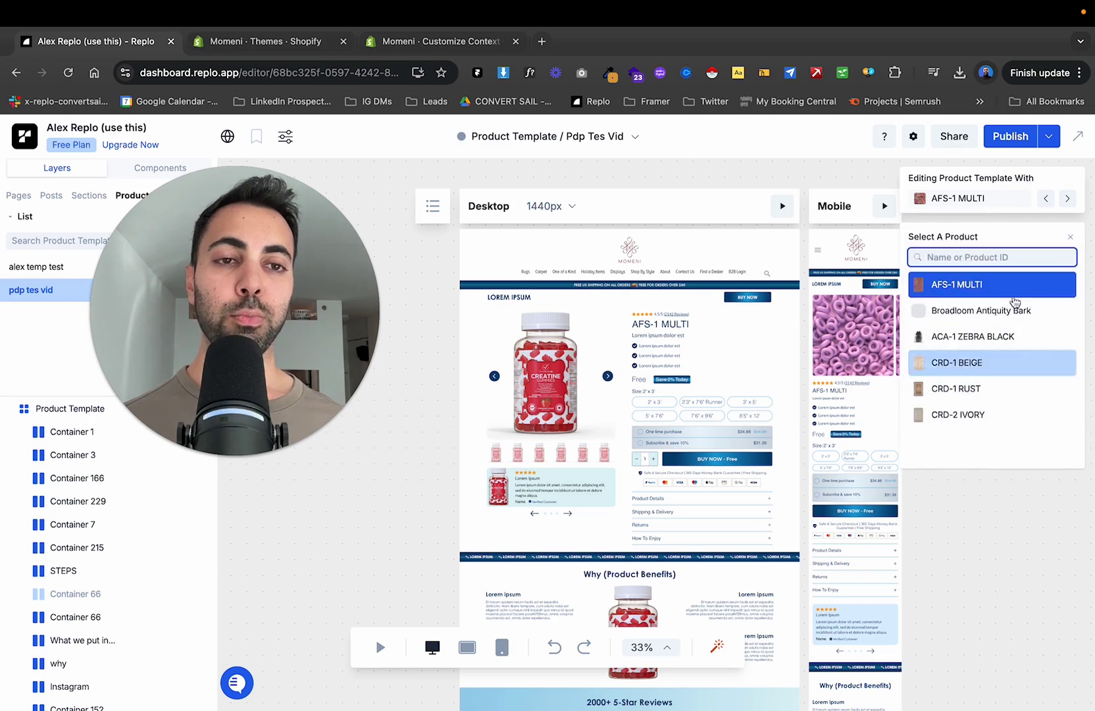
pyautogui.click(1063, 201)
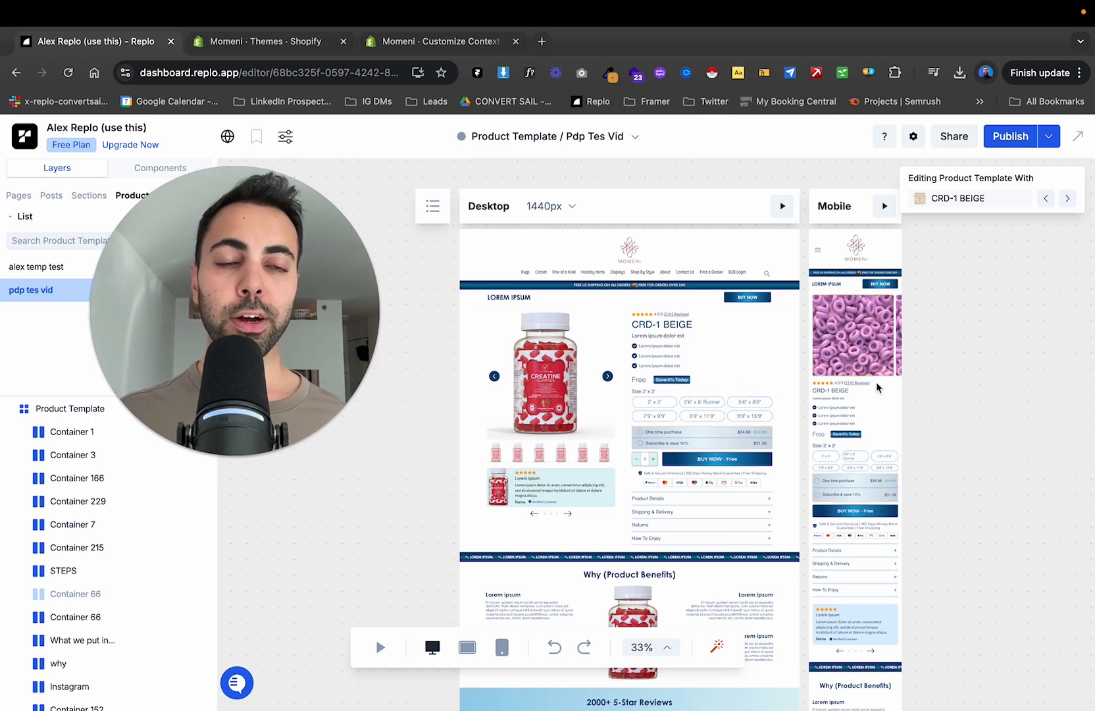
pyautogui.hscroll(1, 768, 399)
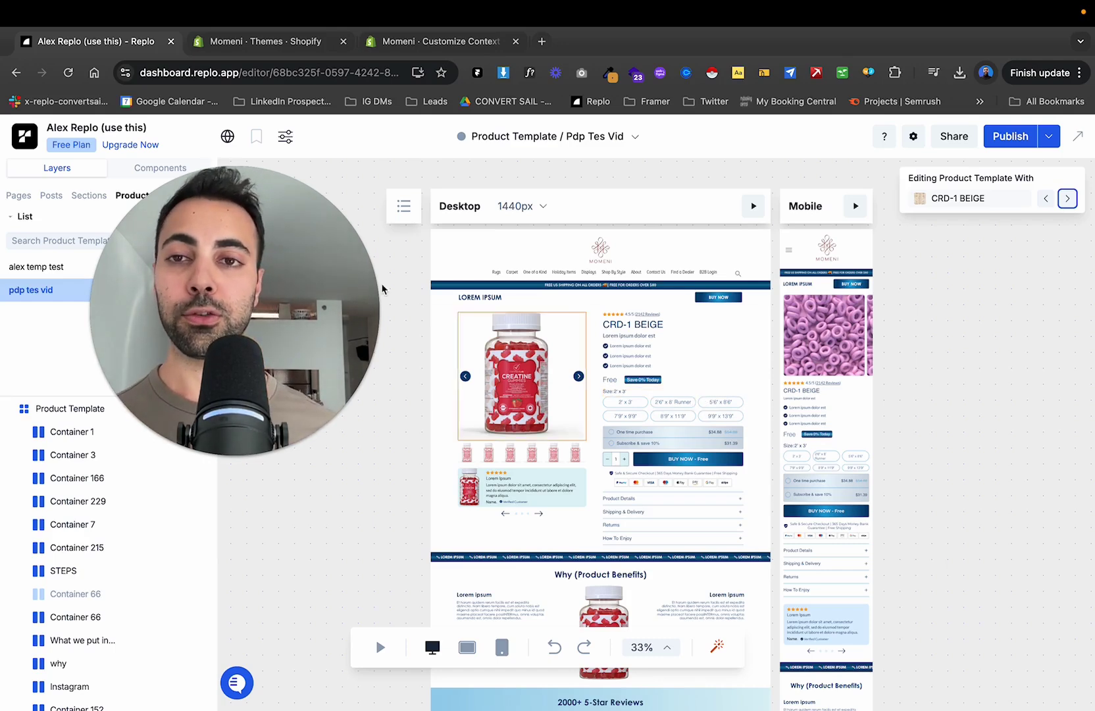
pyautogui.moveTo(292, 295); pyautogui.dragTo(893, 375)
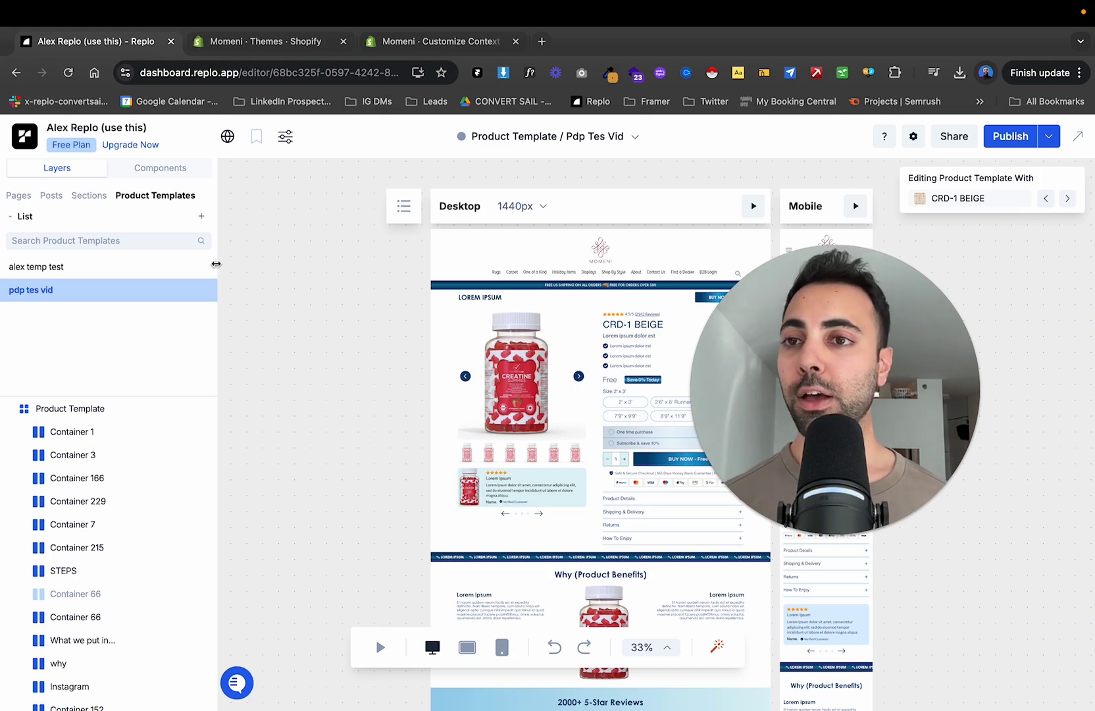
# Open the Optimized Ecom Product Page and select its How It Works STEPS container.
pyautogui.click(27, 197)
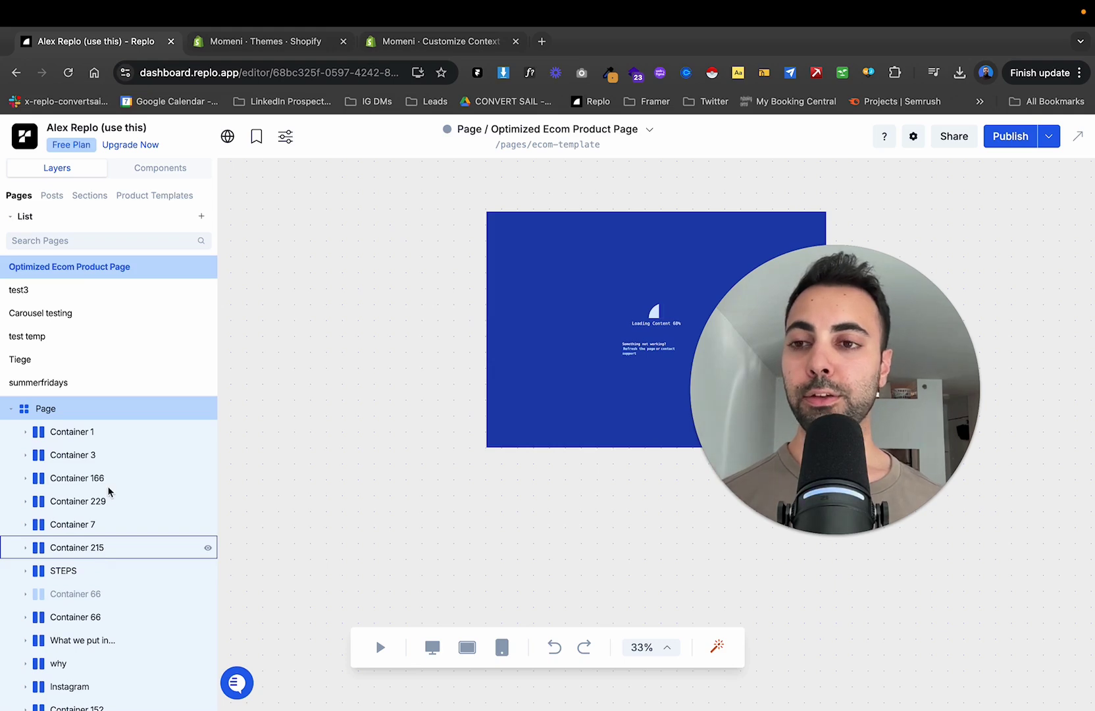
pyautogui.click(96, 571)
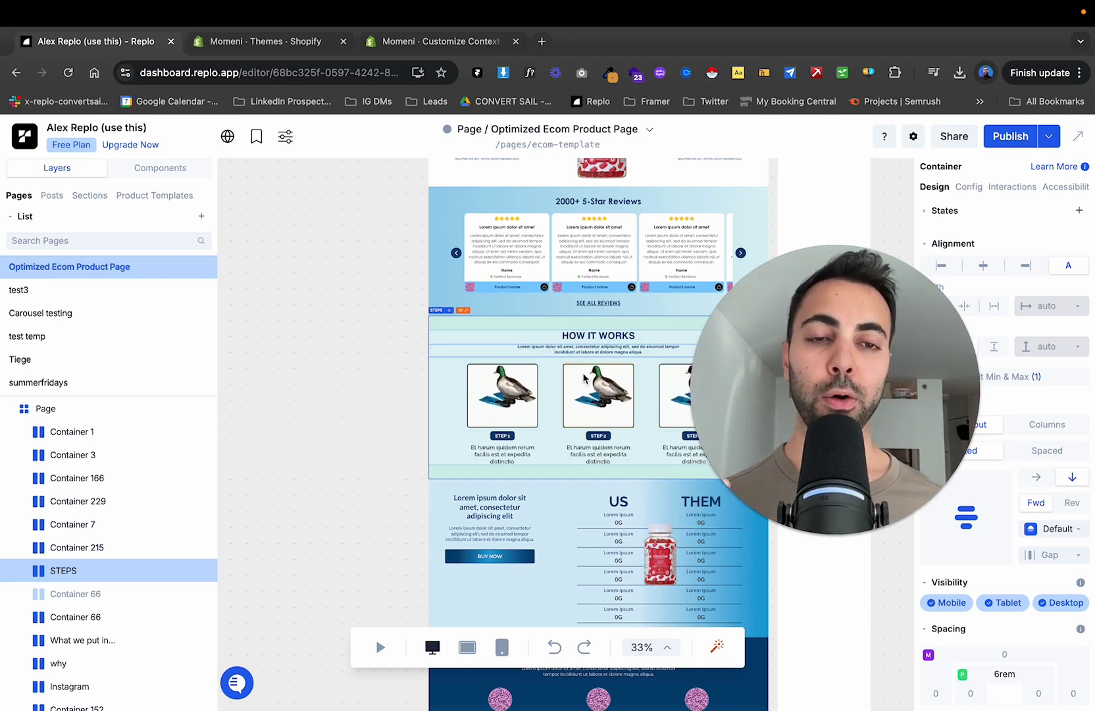
pyautogui.scroll(2, 648, 373)
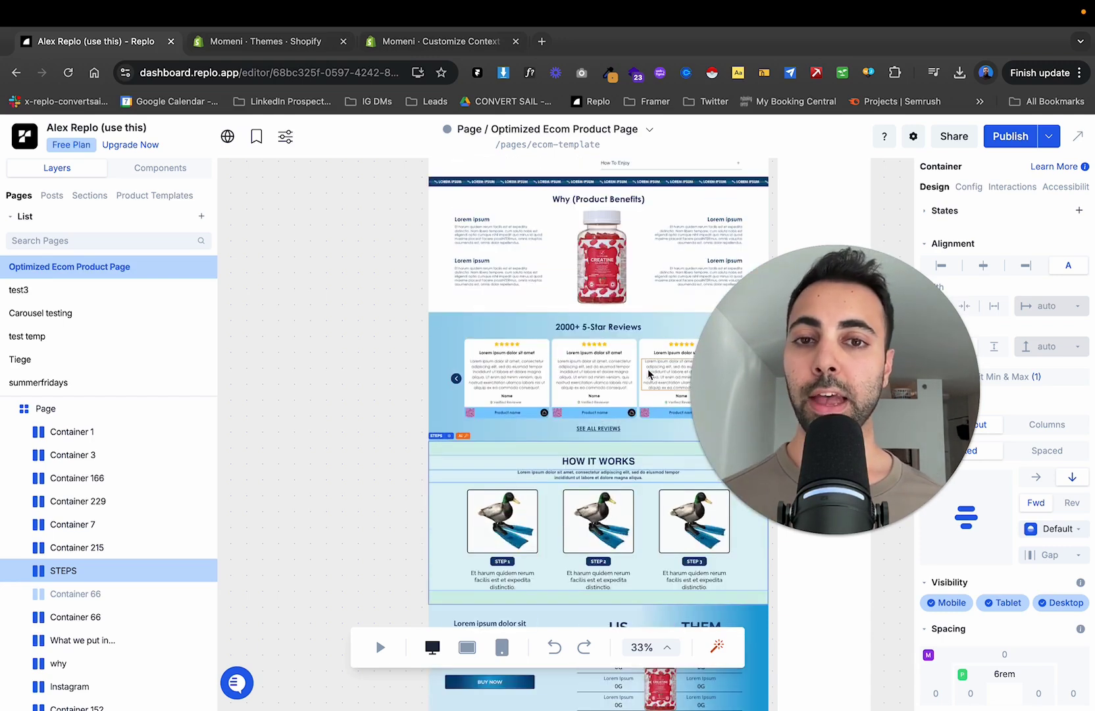
# Export STEPS as section 'steps test section' with Shopify Theme Editor editing switched on.
pyautogui.rightClick(138, 576)
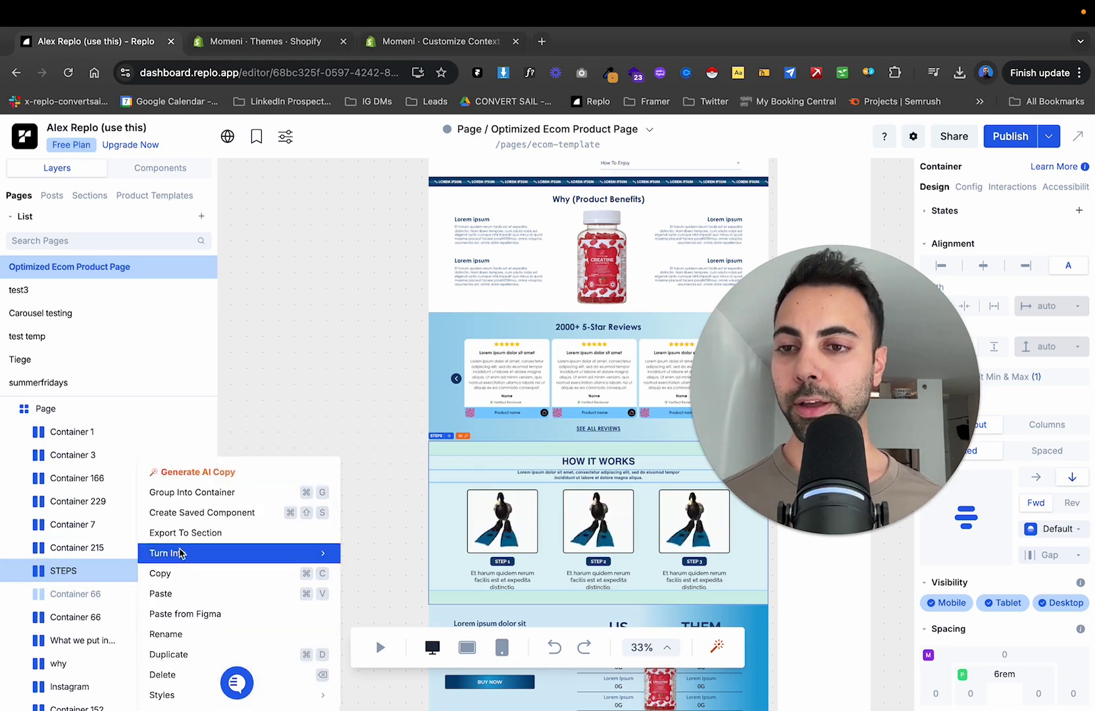
pyautogui.click(197, 534)
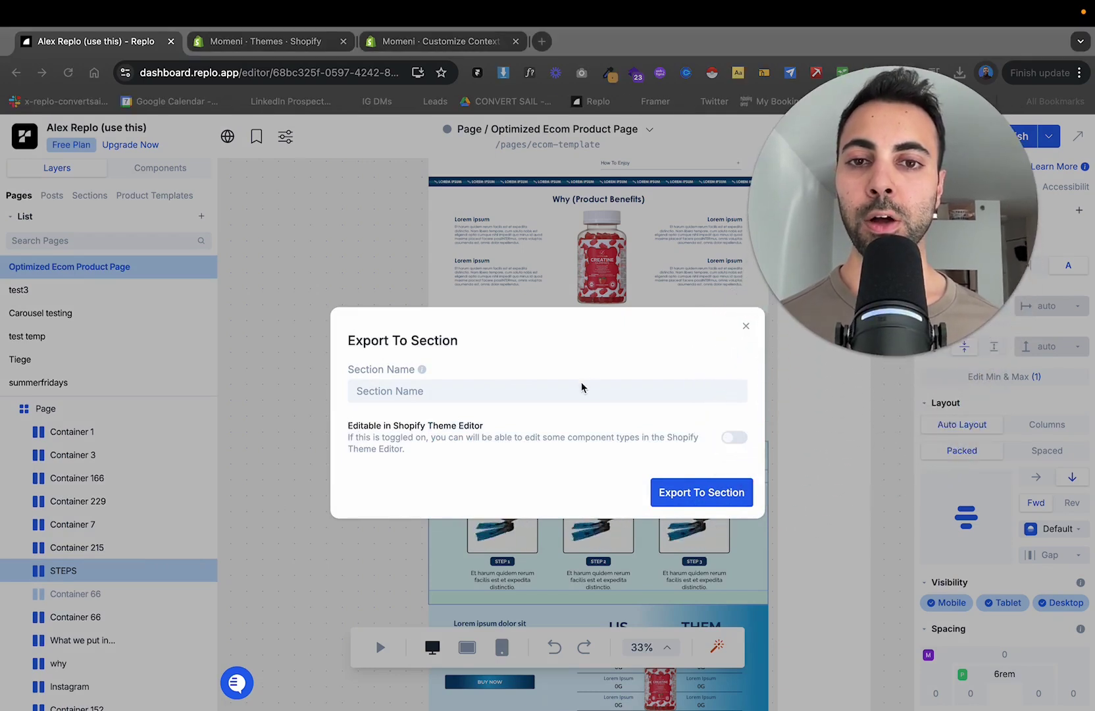
pyautogui.click(578, 391)
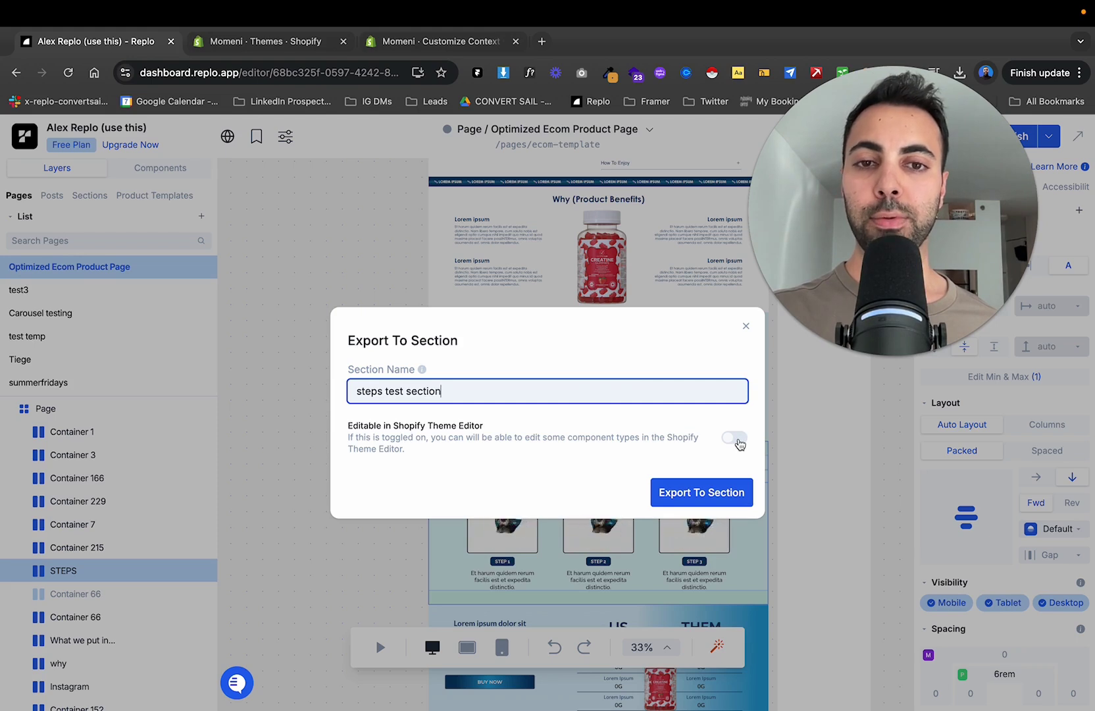
pyautogui.click(734, 439)
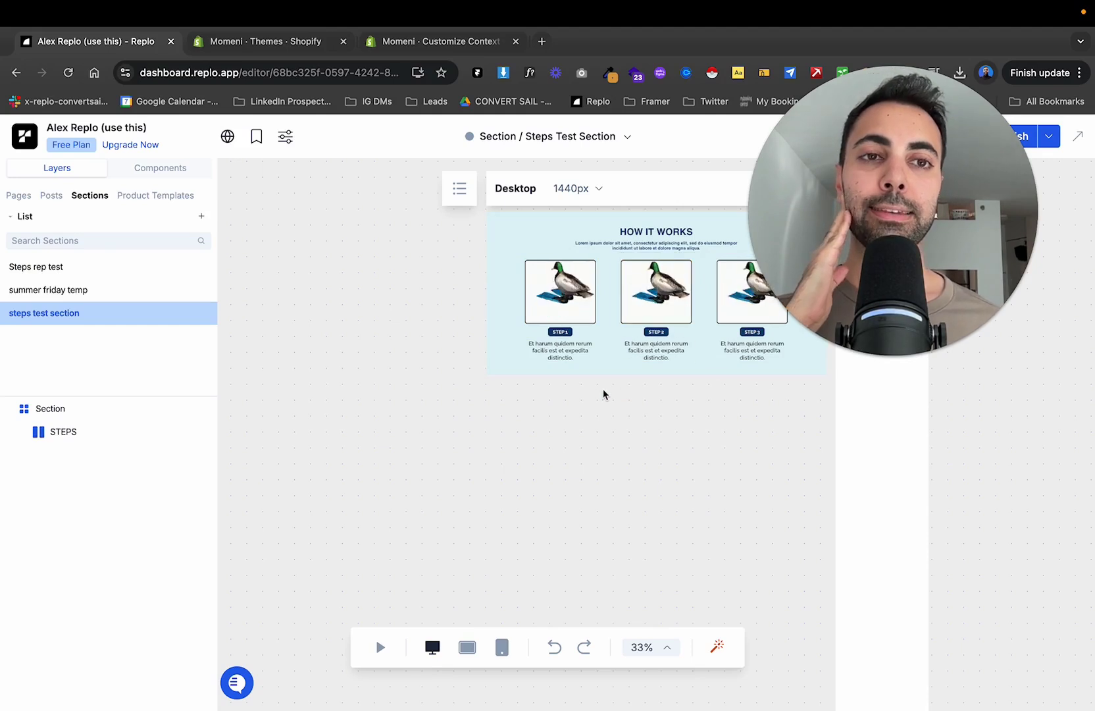
pyautogui.hscroll(4, 472, 440)
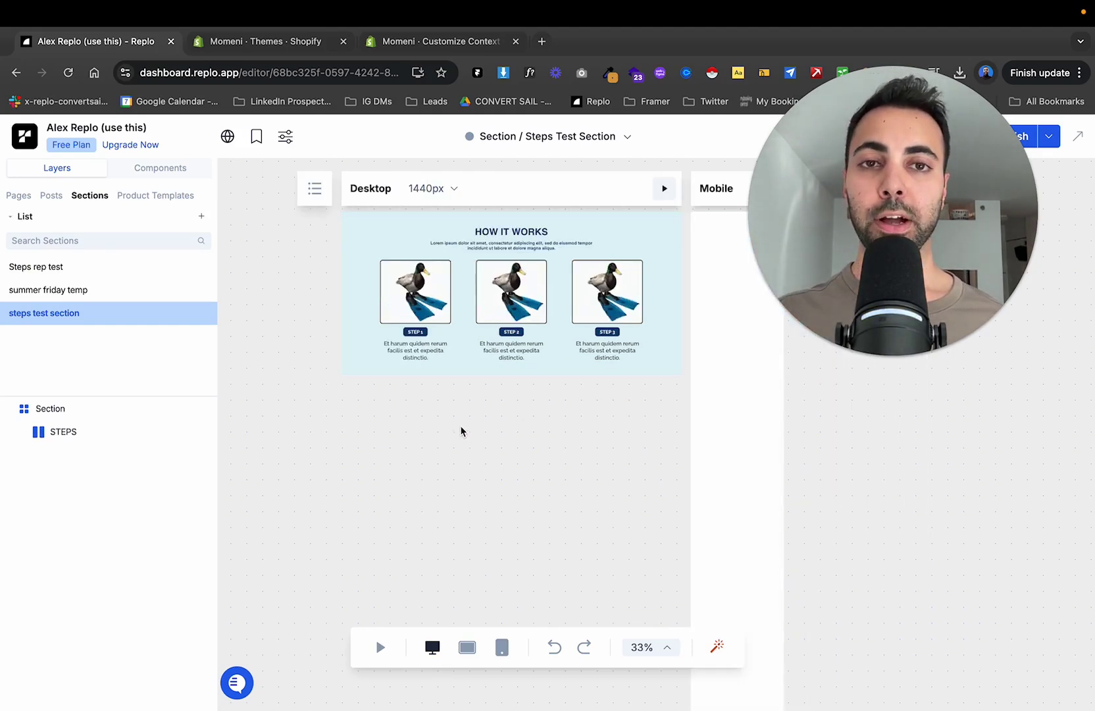
# Customize the live Context with Filter App theme from the Shopify Themes page.
pyautogui.click(259, 45)
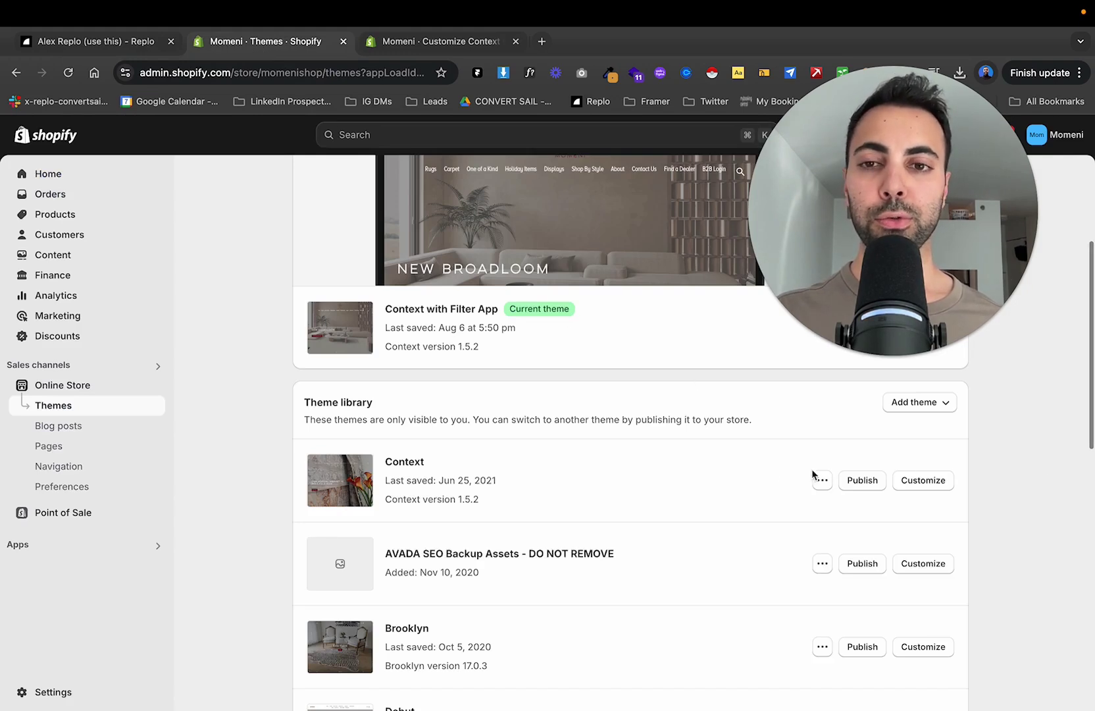
pyautogui.scroll(1, 702, 447)
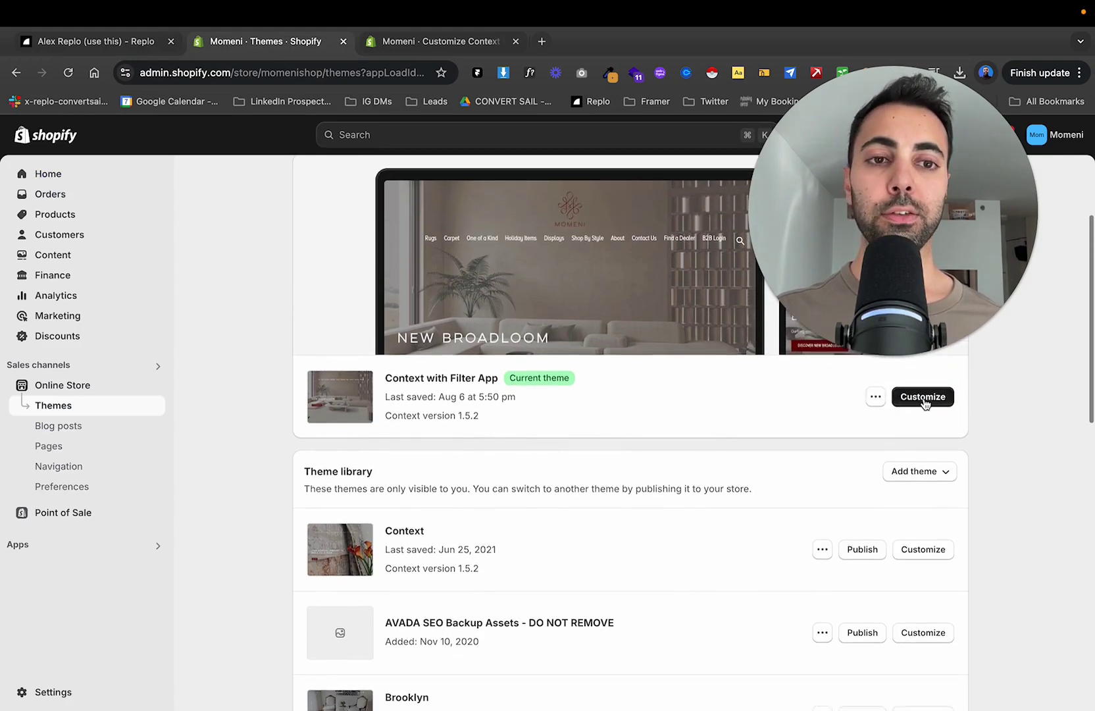
pyautogui.click(924, 398)
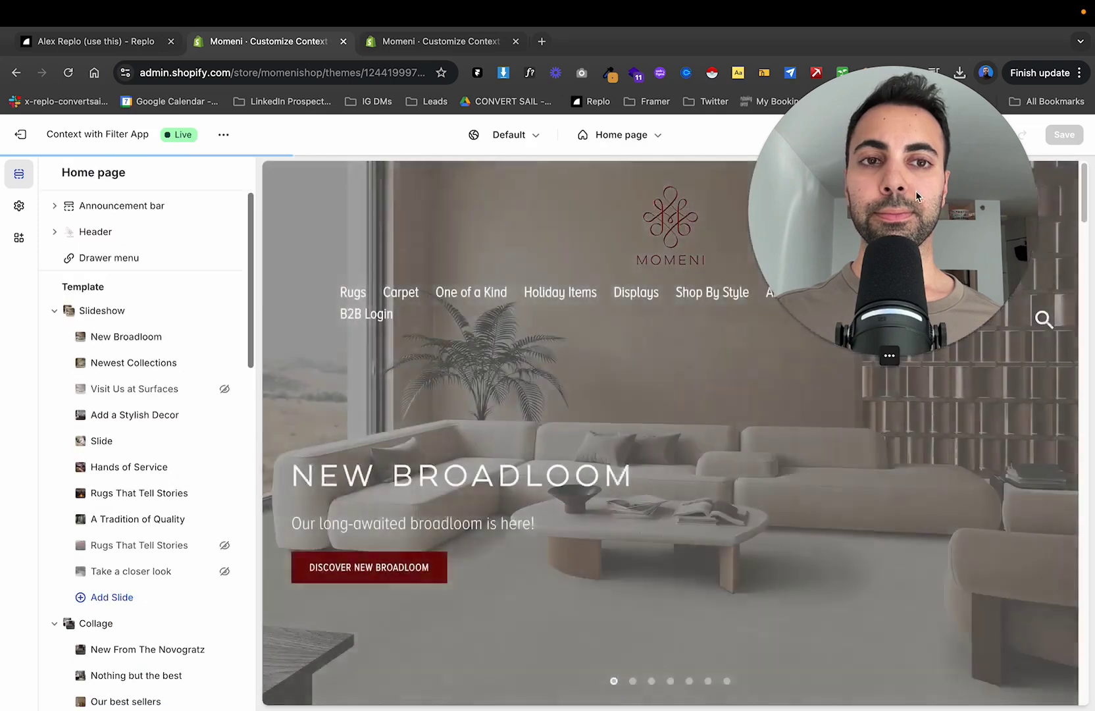
pyautogui.moveTo(916, 196); pyautogui.dragTo(886, 462)
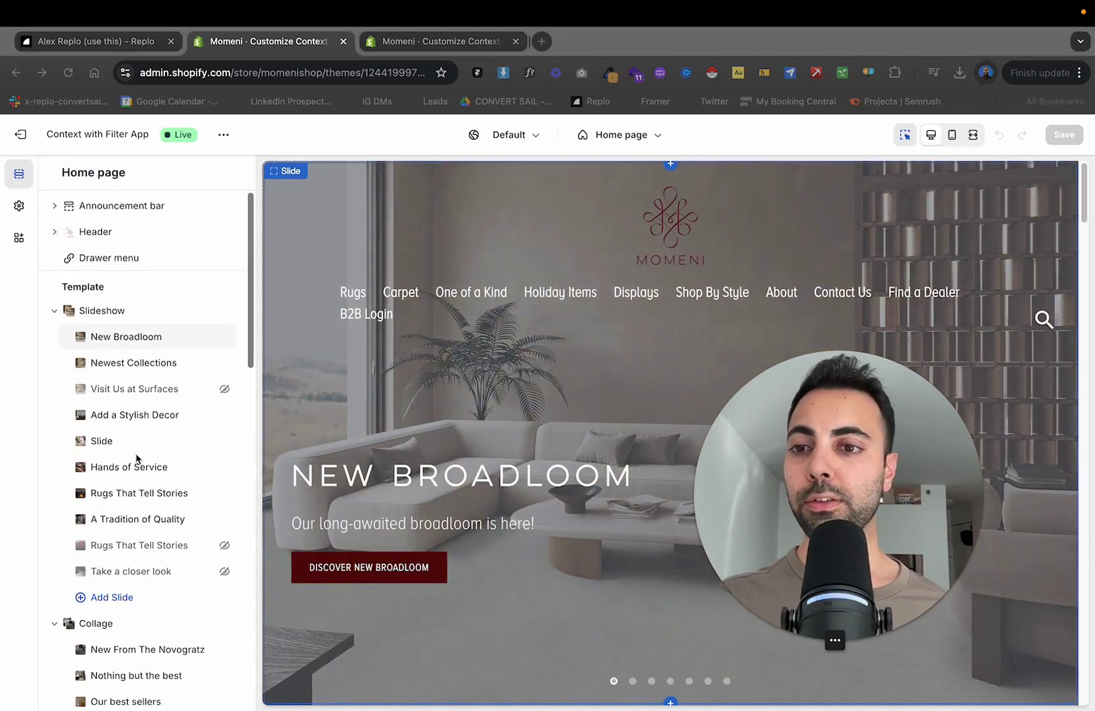
# Search addable sections for 'test', close the picker, and open the template dropdown.
pyautogui.scroll(-3, 142, 458)
pyautogui.scroll(-10, 141, 459)
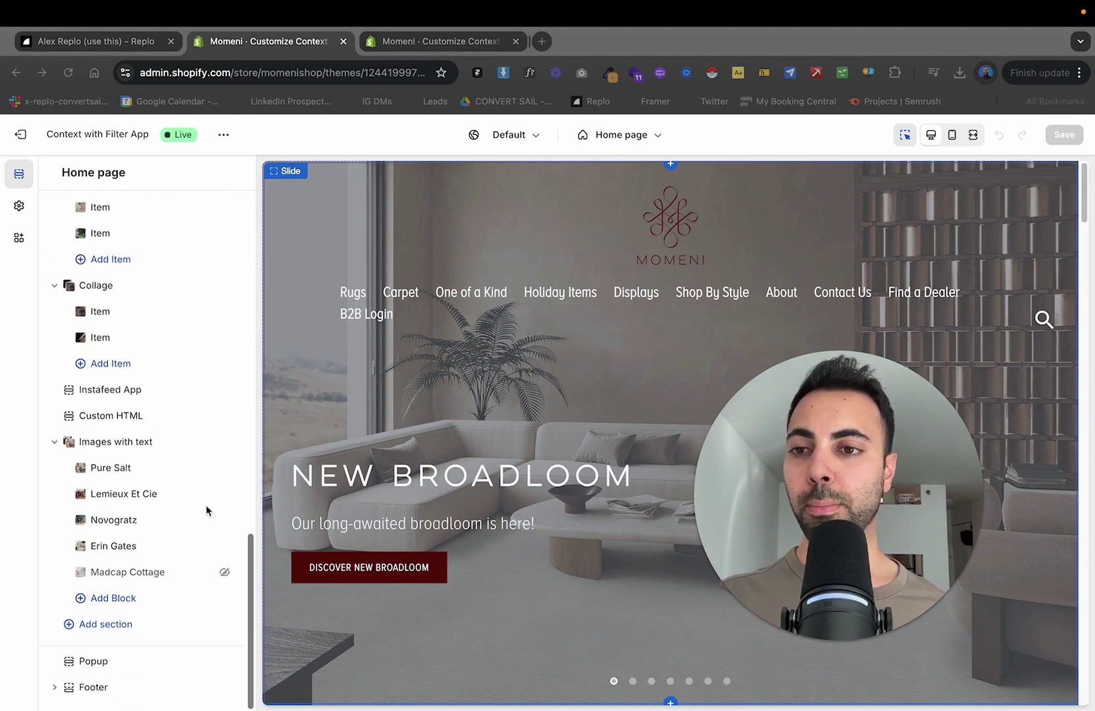
pyautogui.click(133, 624)
pyautogui.write('test')
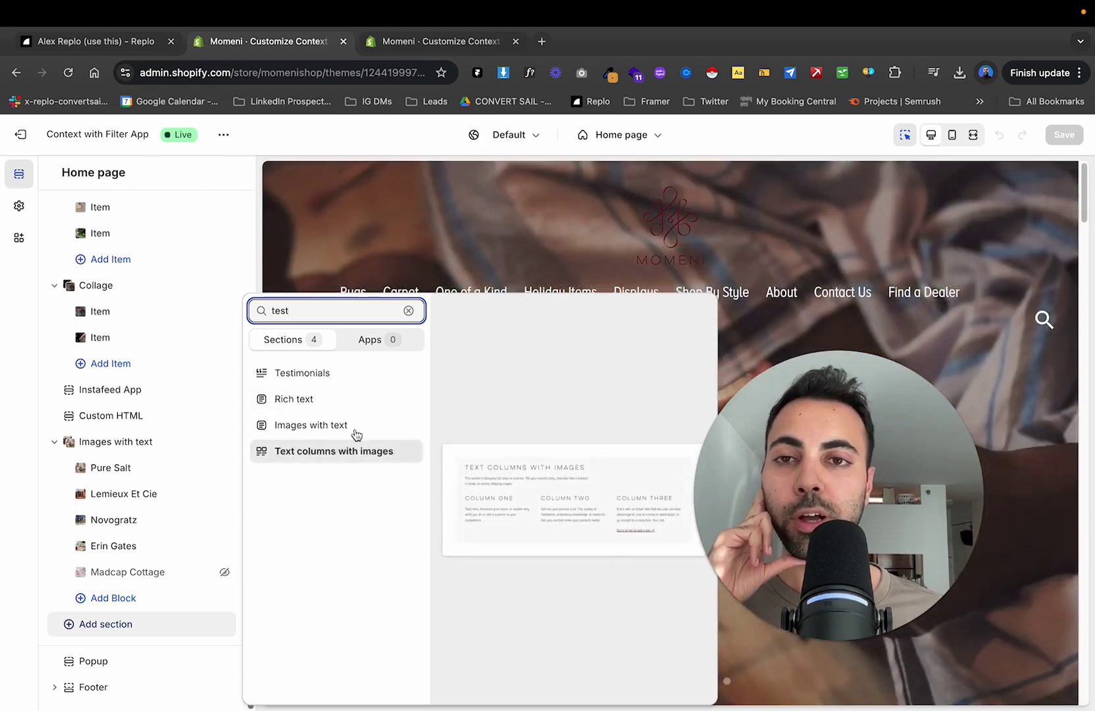
pyautogui.click(403, 247)
pyautogui.click(634, 146)
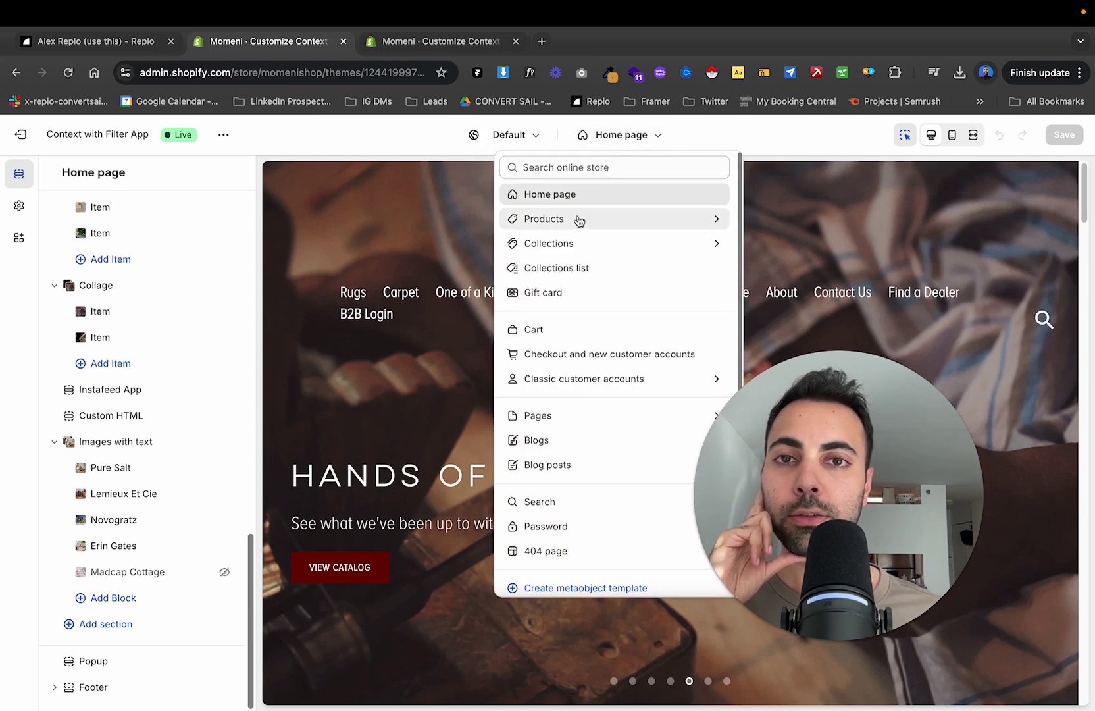
# Switch to the Default product template and scroll through its EST-6 BEIGE preview.
pyautogui.click(577, 221)
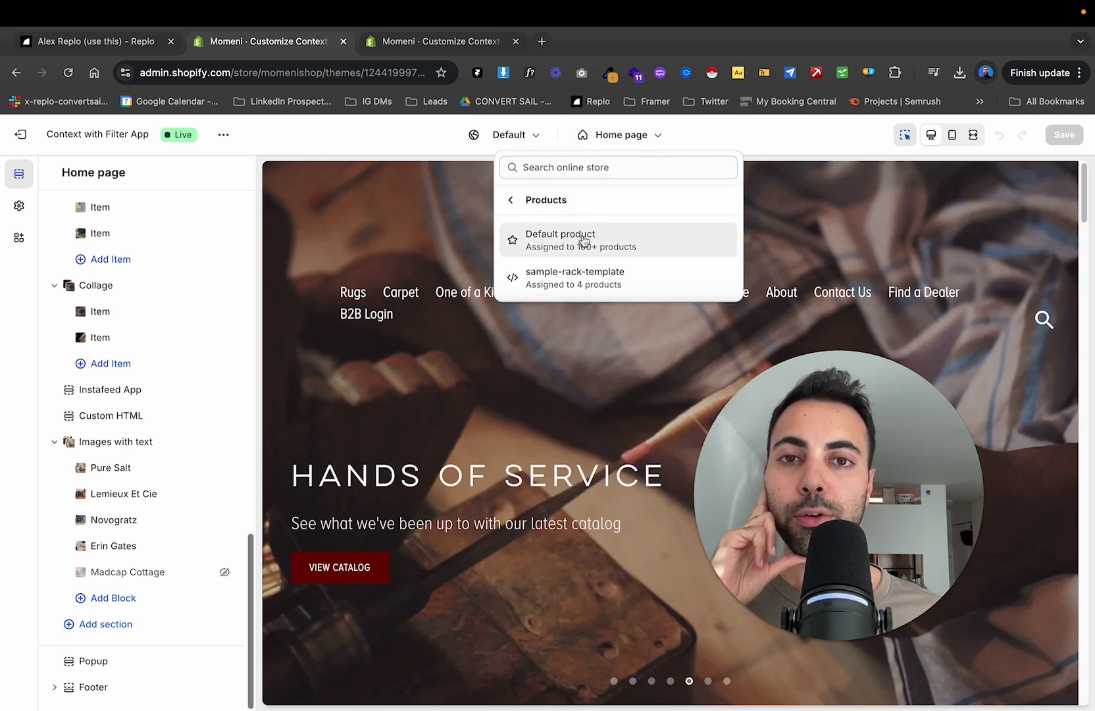
pyautogui.click(583, 241)
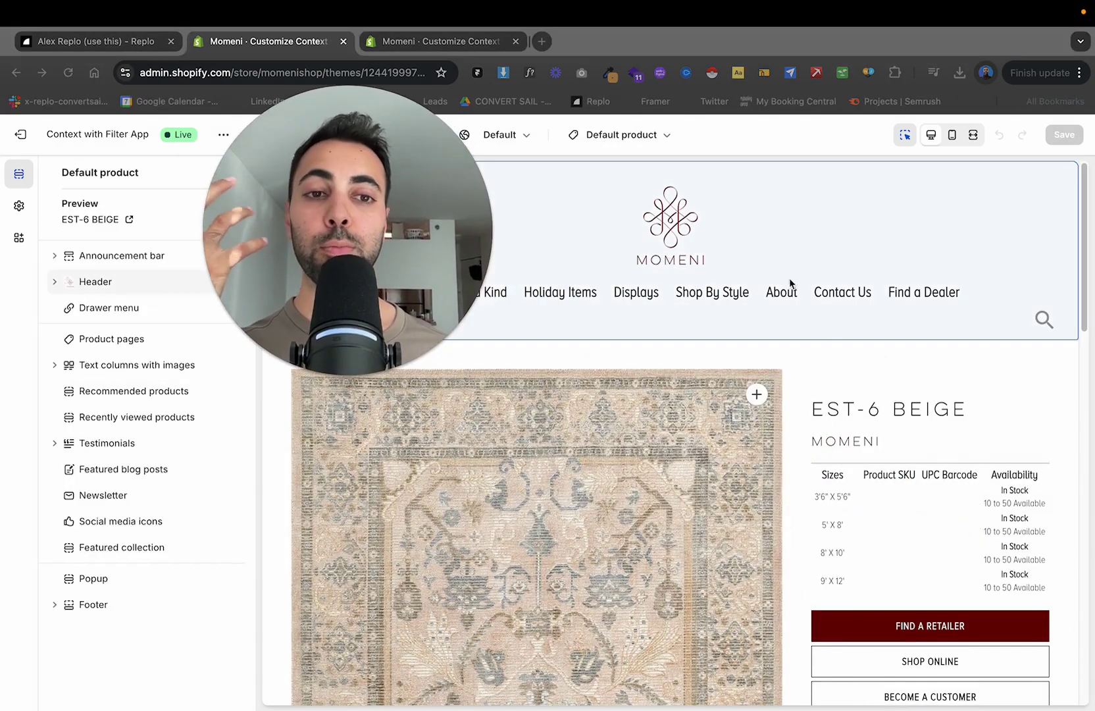
pyautogui.scroll(-15, 884, 450)
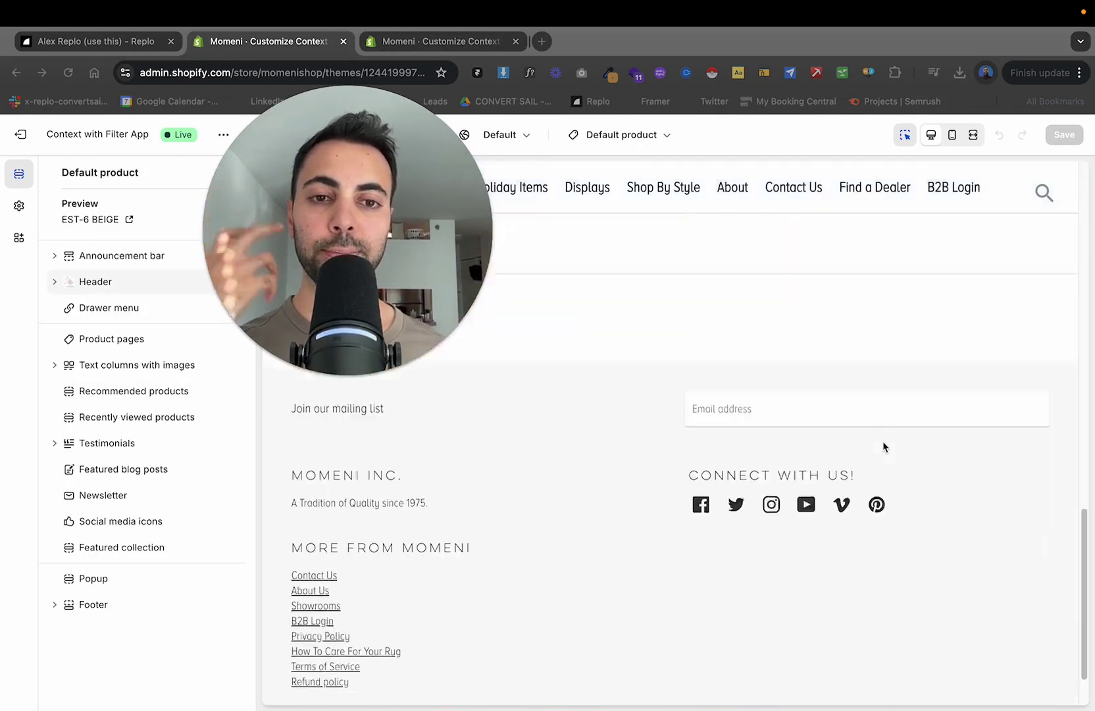
pyautogui.scroll(15, 873, 435)
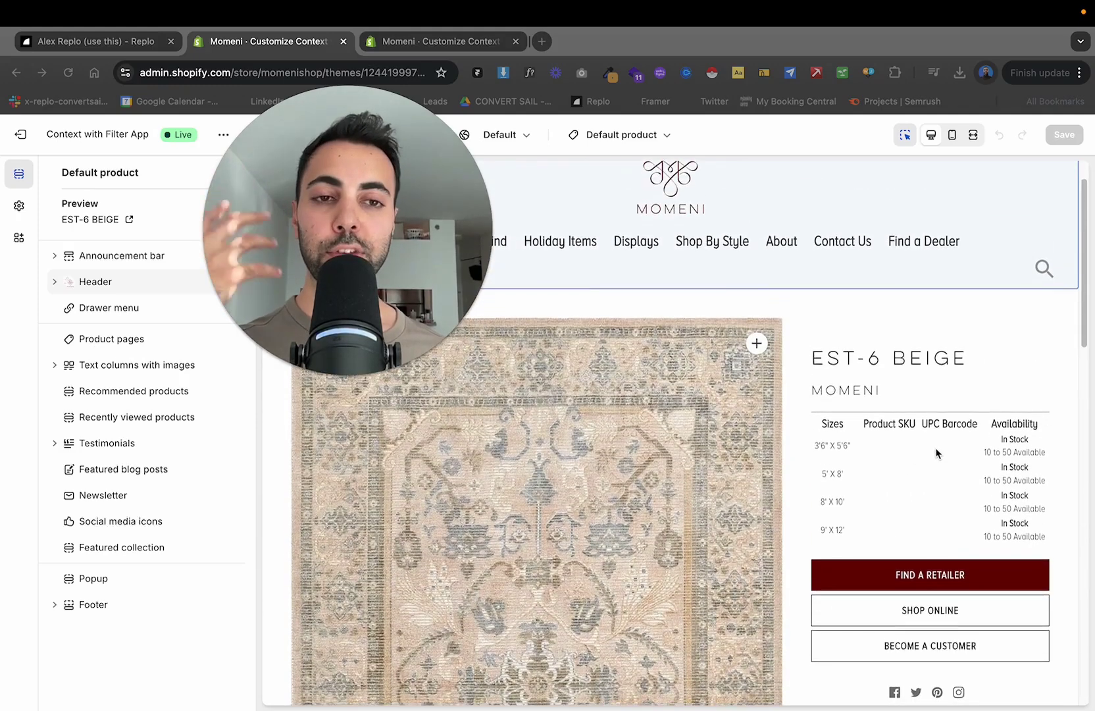
pyautogui.scroll(-5, 938, 453)
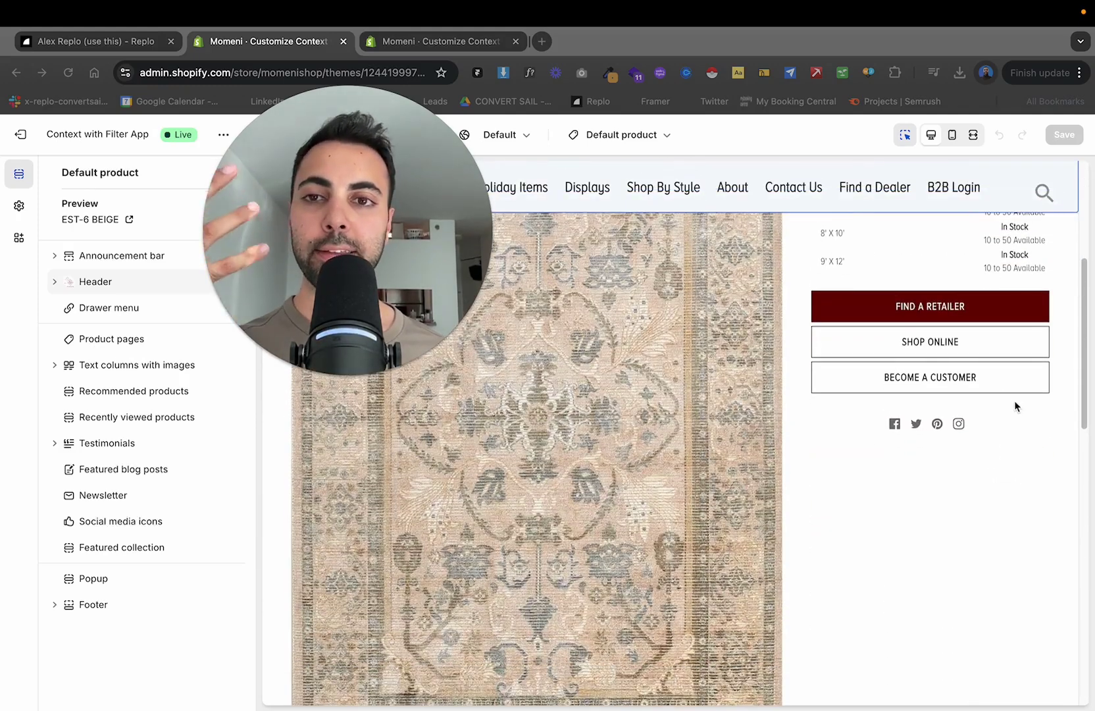
pyautogui.scroll(-3, 1017, 406)
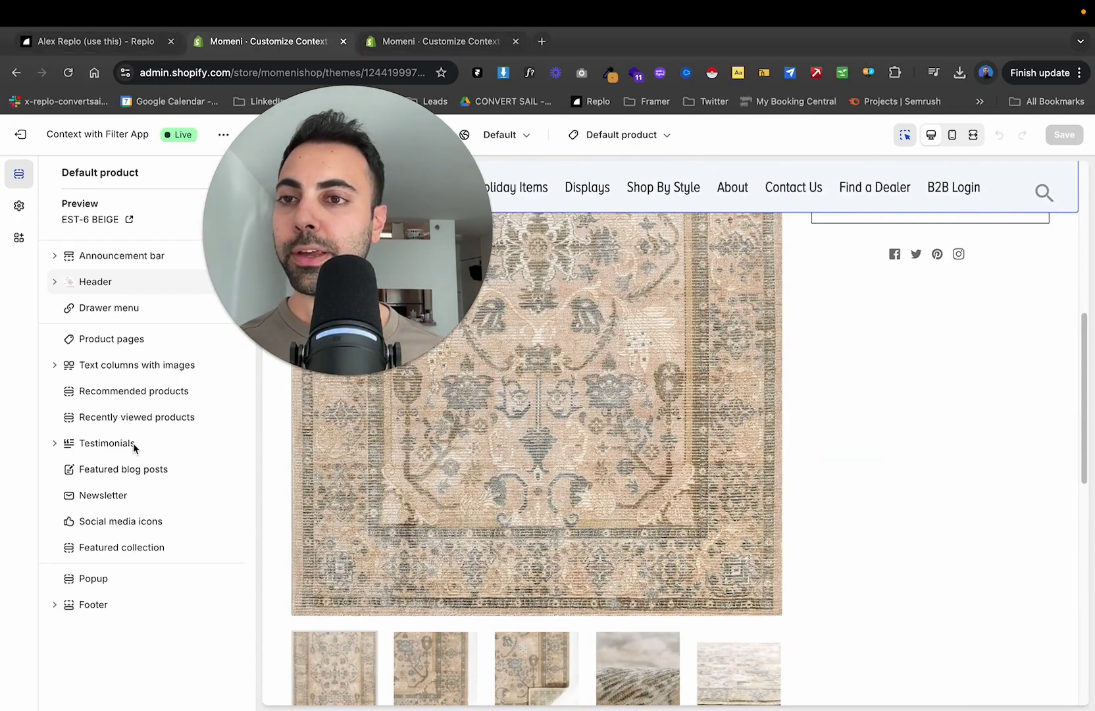
pyautogui.scroll(10, 880, 322)
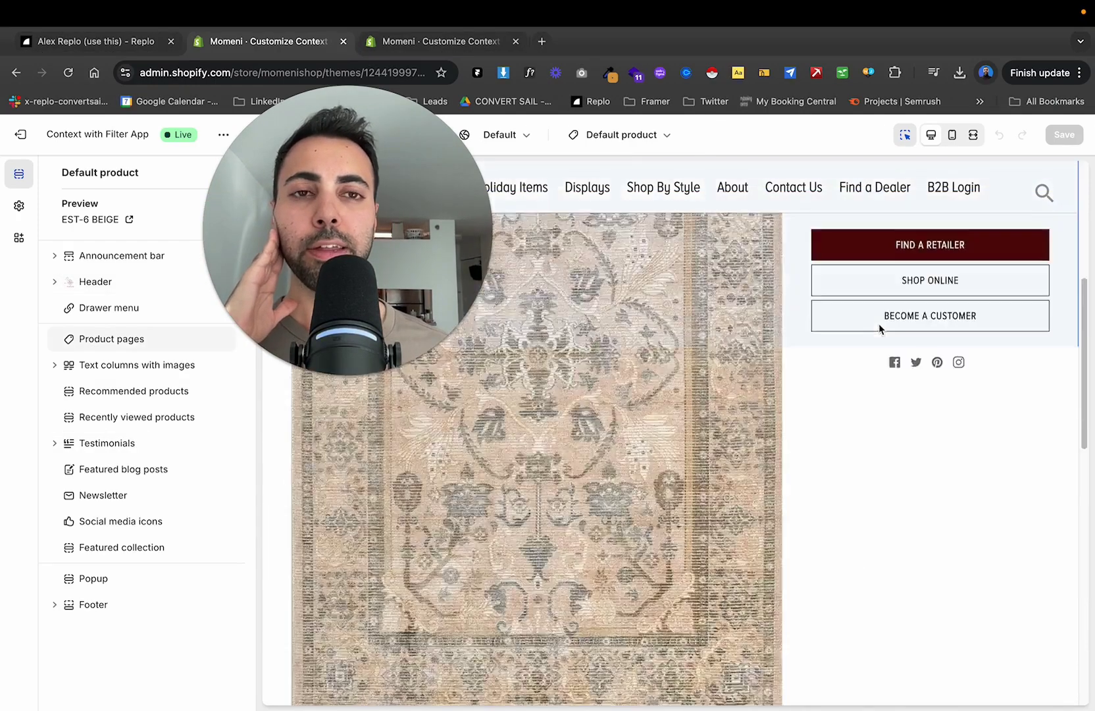
pyautogui.scroll(5, 880, 327)
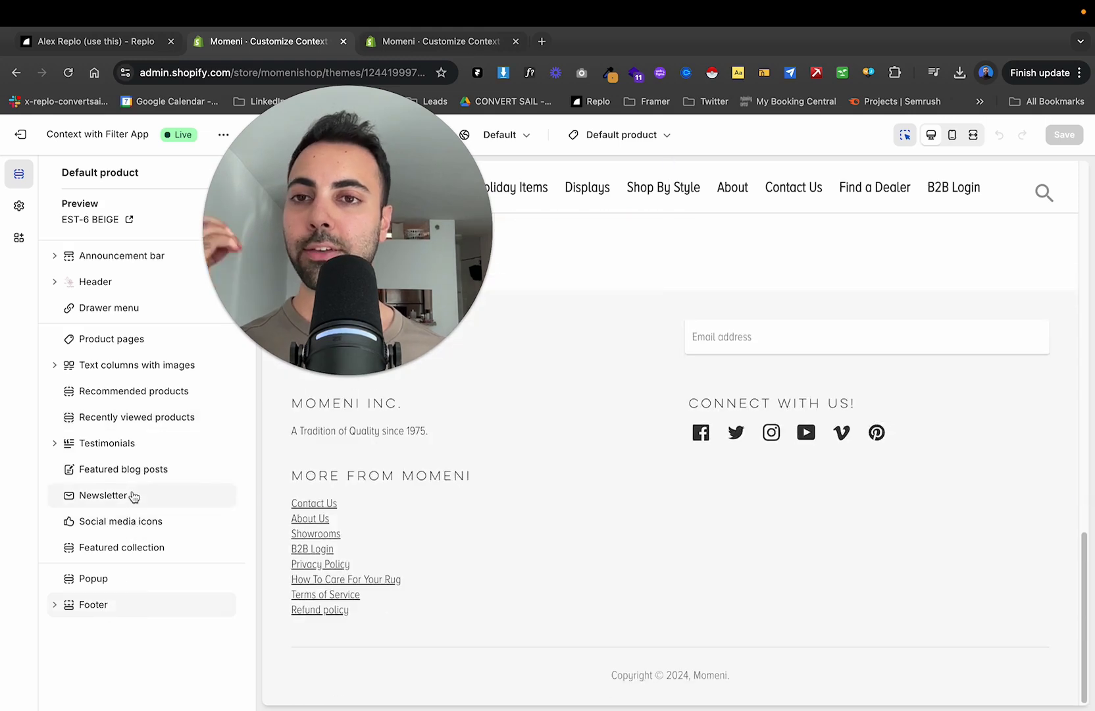
# Check the Drawer menu and Product pages settings, then return and scroll the preview.
pyautogui.click(118, 310)
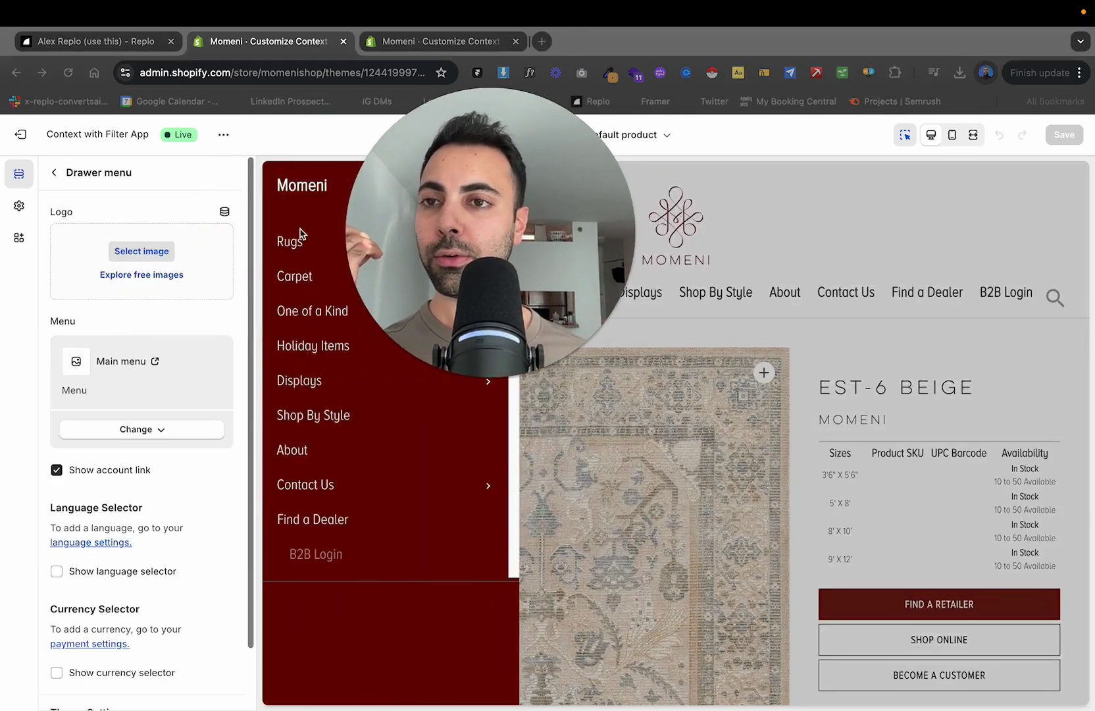
pyautogui.click(55, 174)
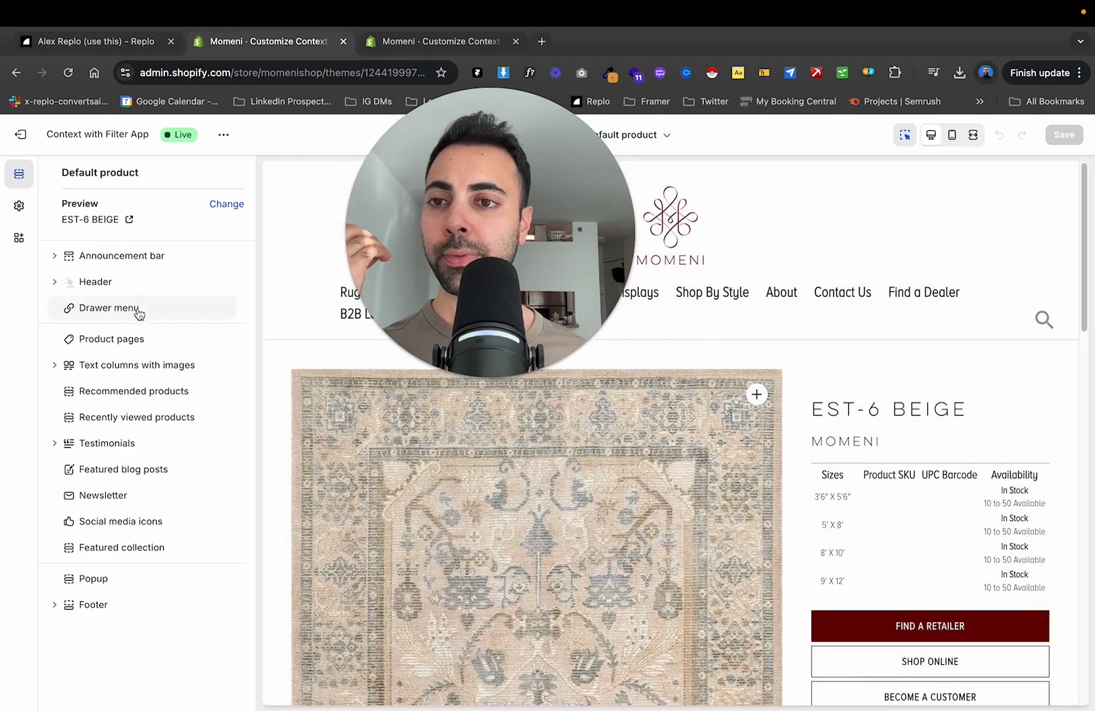
pyautogui.click(131, 339)
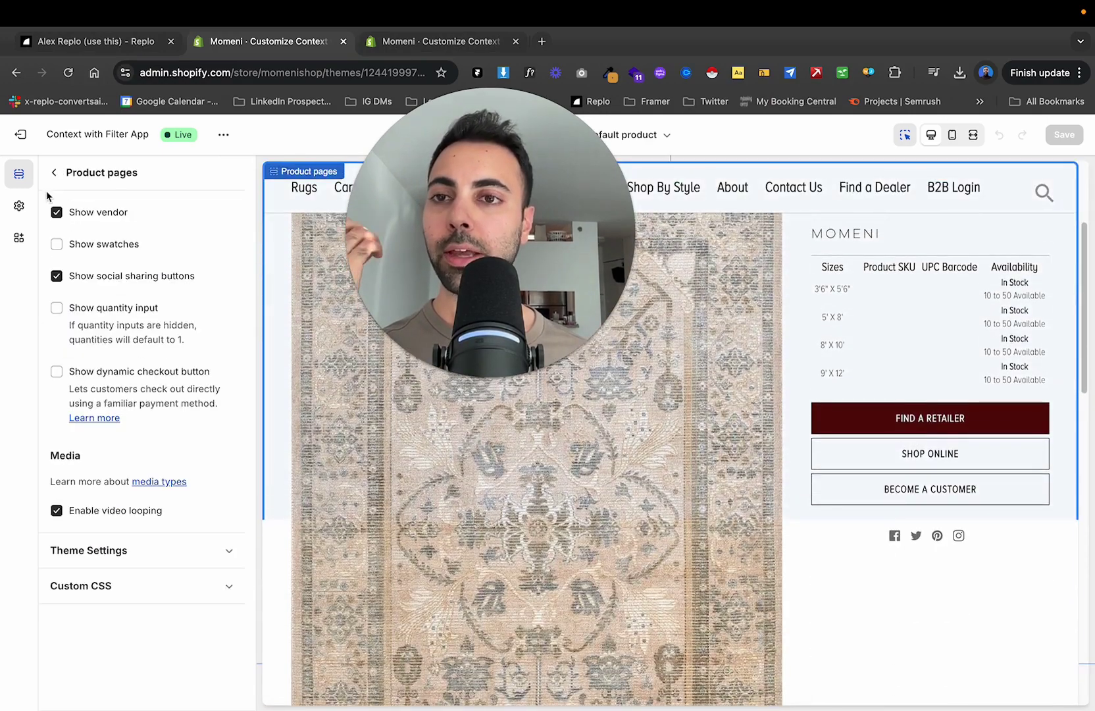
pyautogui.click(54, 173)
pyautogui.moveTo(157, 495)
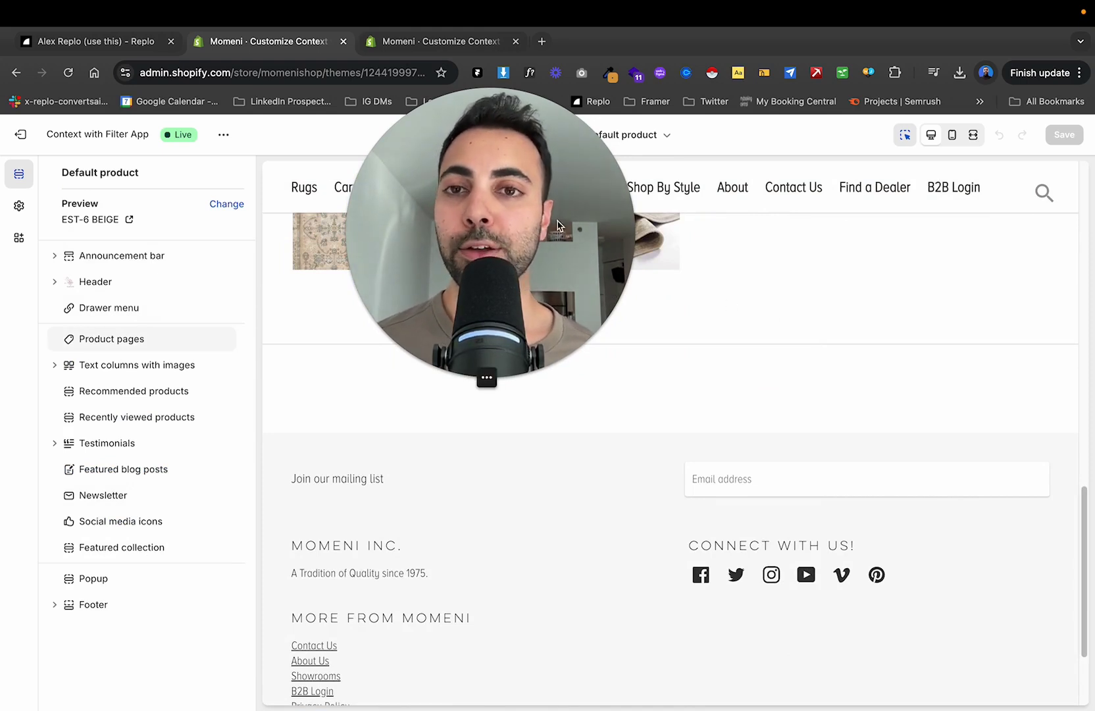
pyautogui.moveTo(611, 296); pyautogui.dragTo(988, 510)
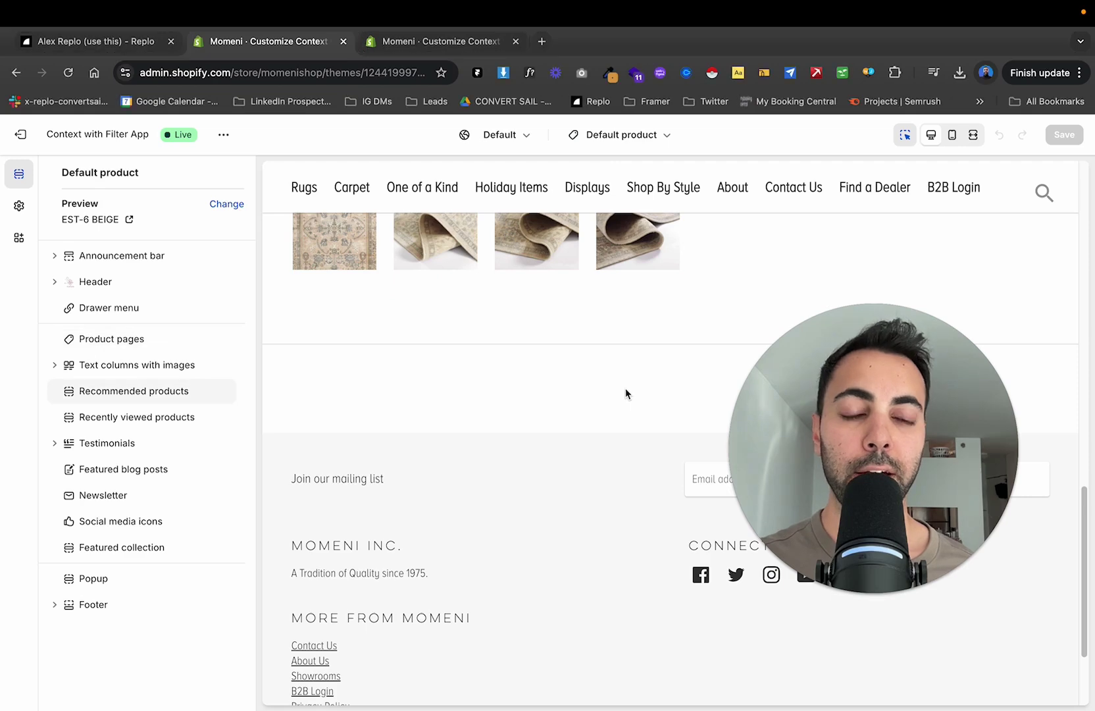
pyautogui.scroll(2, 619, 393)
pyautogui.scroll(10, 612, 393)
pyautogui.moveTo(831, 445); pyautogui.dragTo(475, 375)
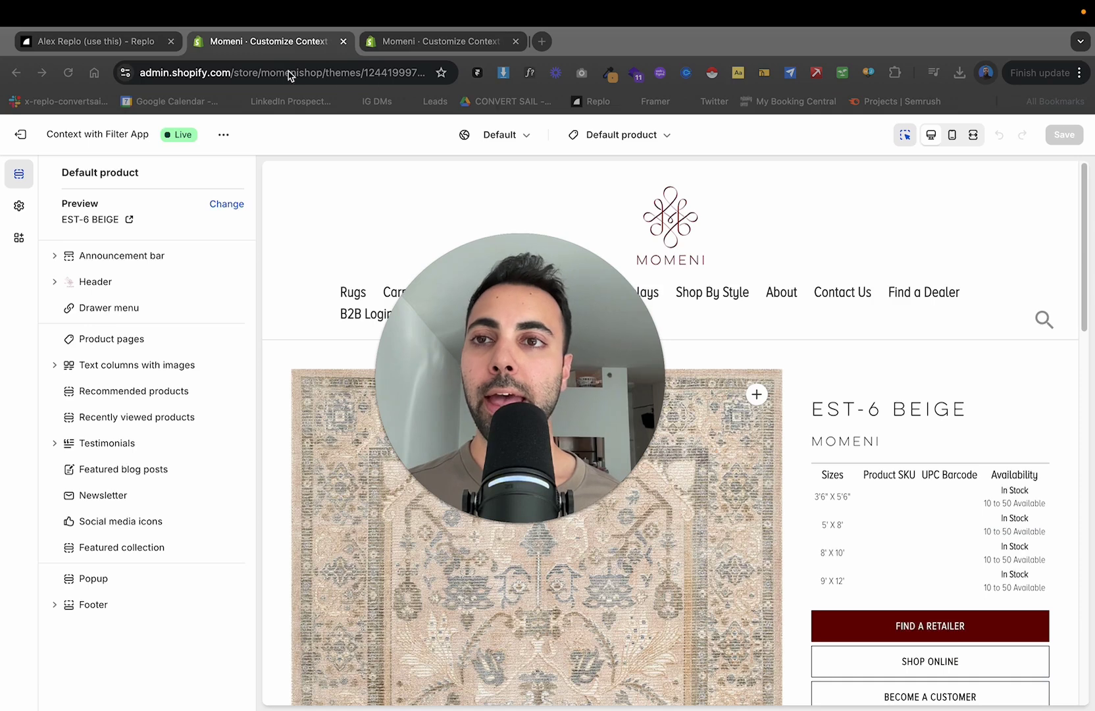
# Export the Page layer as section 'pdp section test3', editable in Shopify Theme Editor.
pyautogui.click(96, 47)
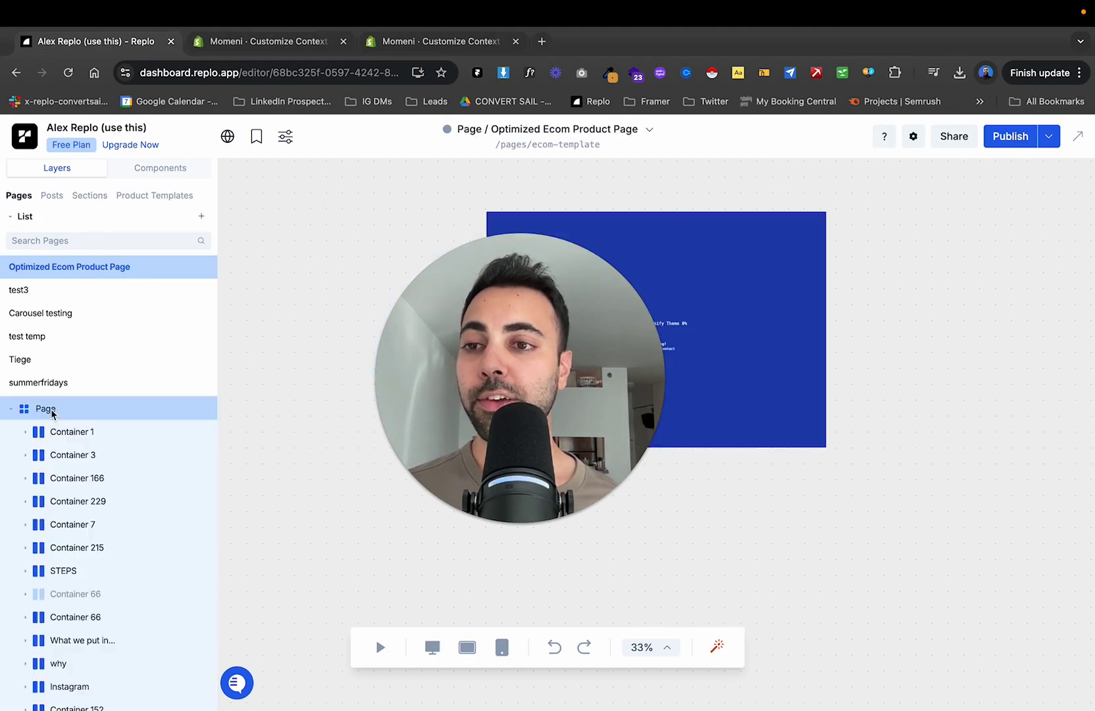
pyautogui.rightClick(106, 414)
pyautogui.click(152, 457)
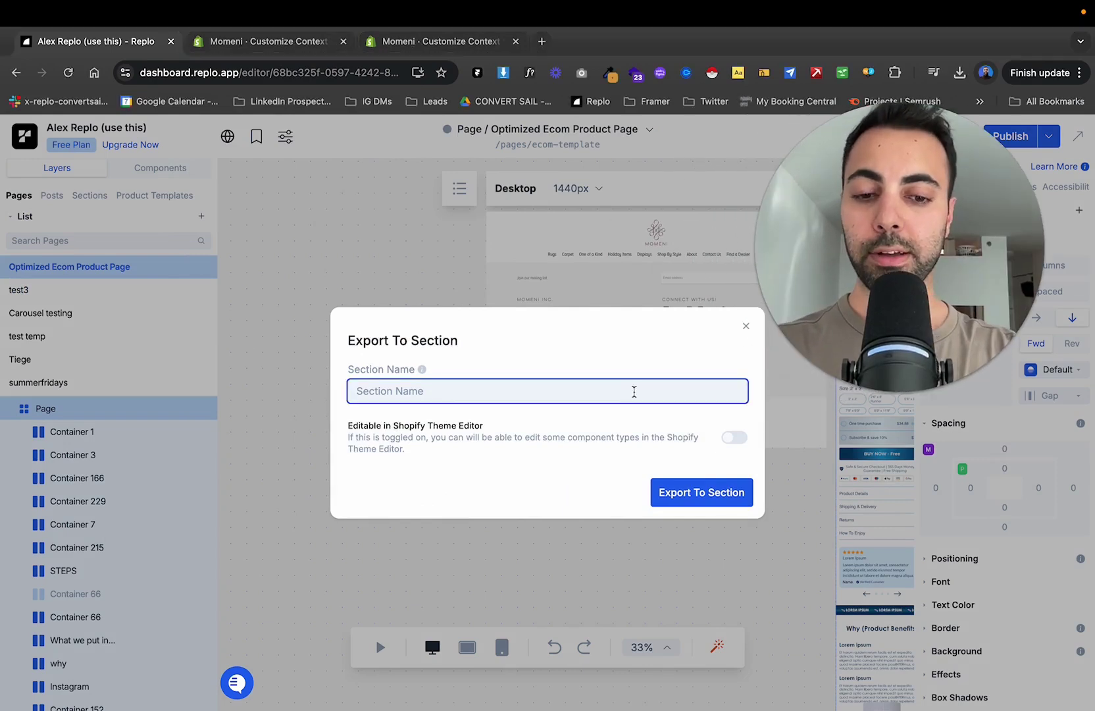
pyautogui.write('pdp section test3')
pyautogui.click(733, 437)
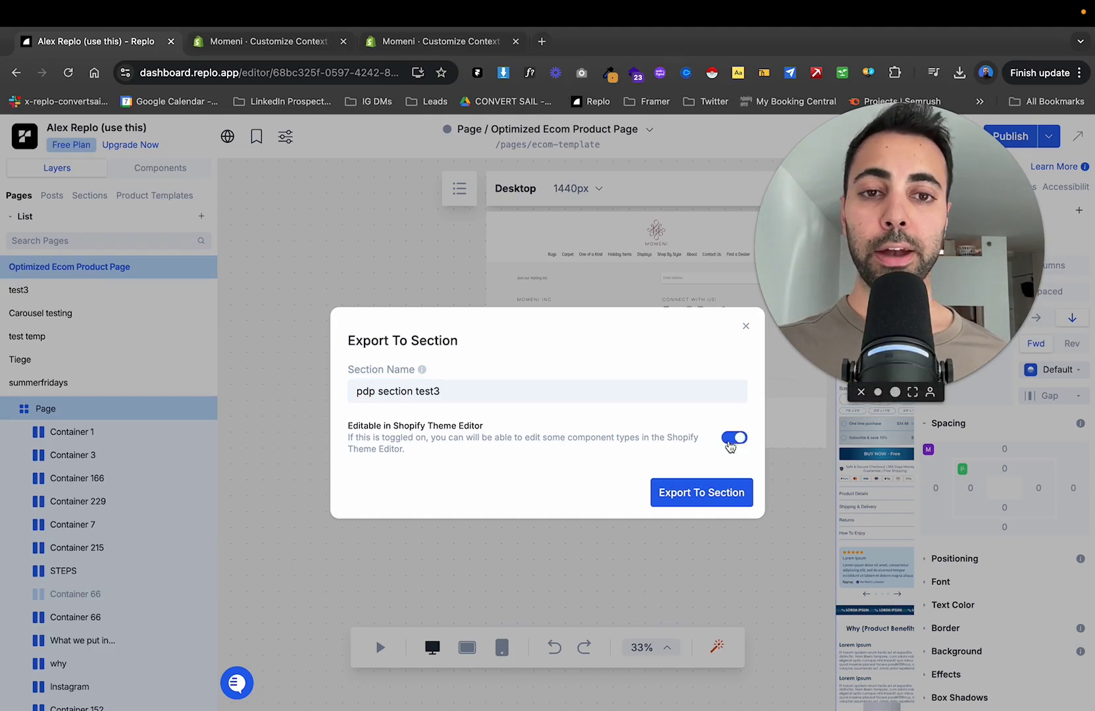
pyautogui.click(698, 493)
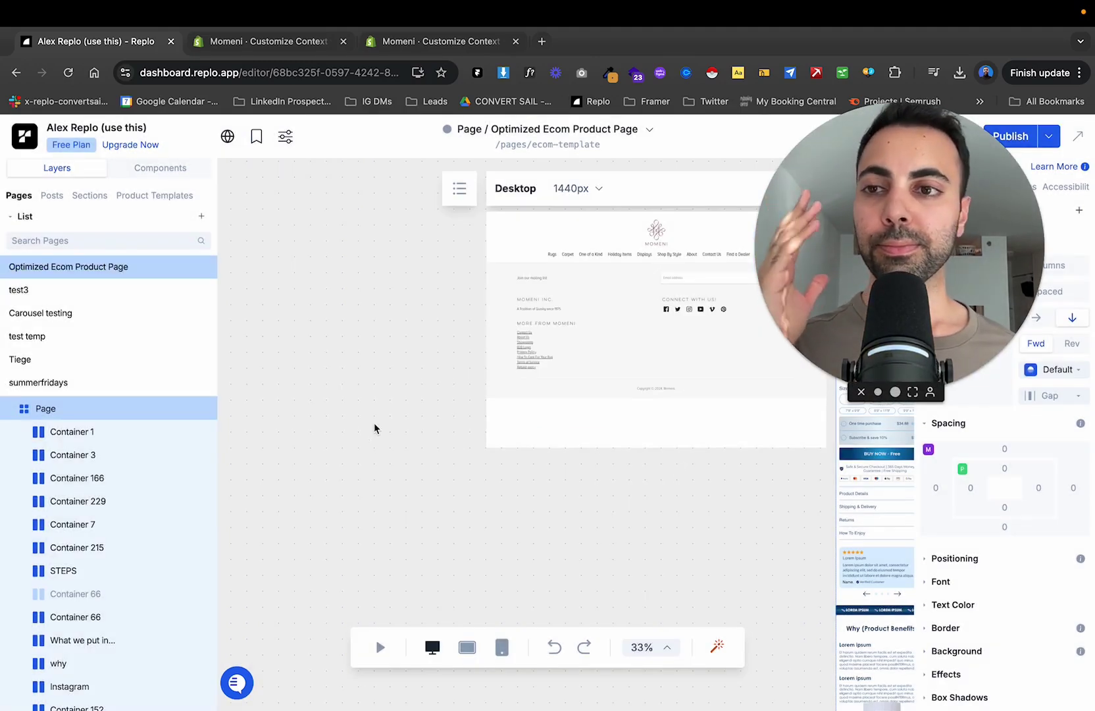
# Review the pdp section test3 content in Sections, then return to the Shopify theme editor.
pyautogui.click(87, 196)
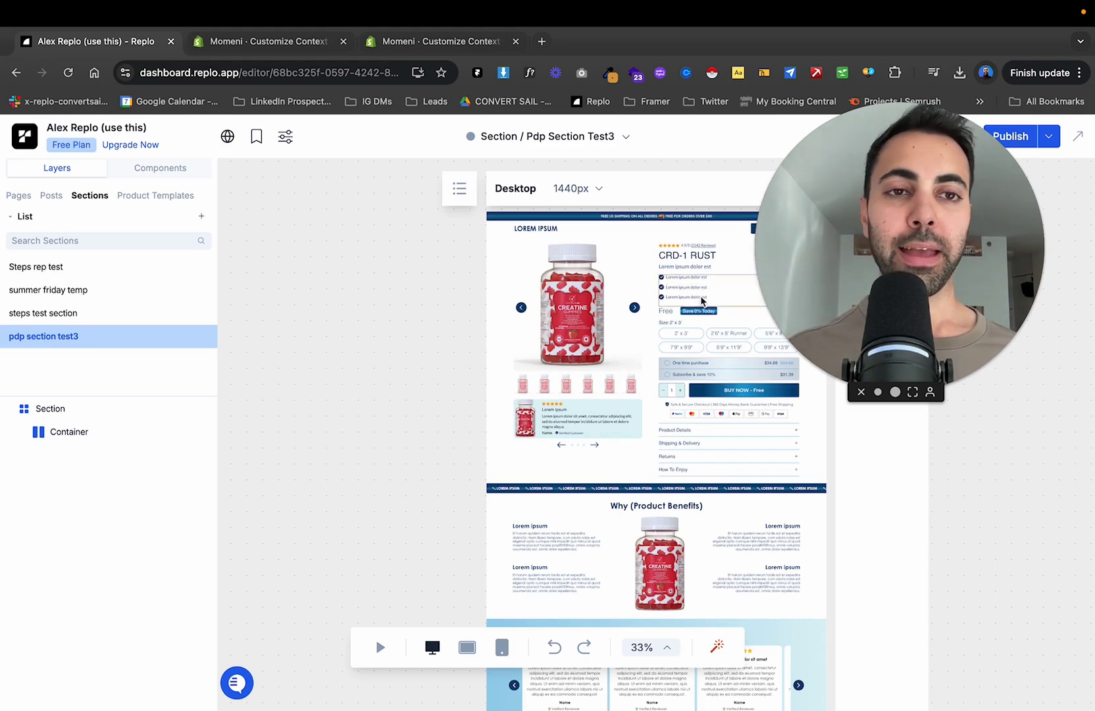
pyautogui.hscroll(3, 689, 310)
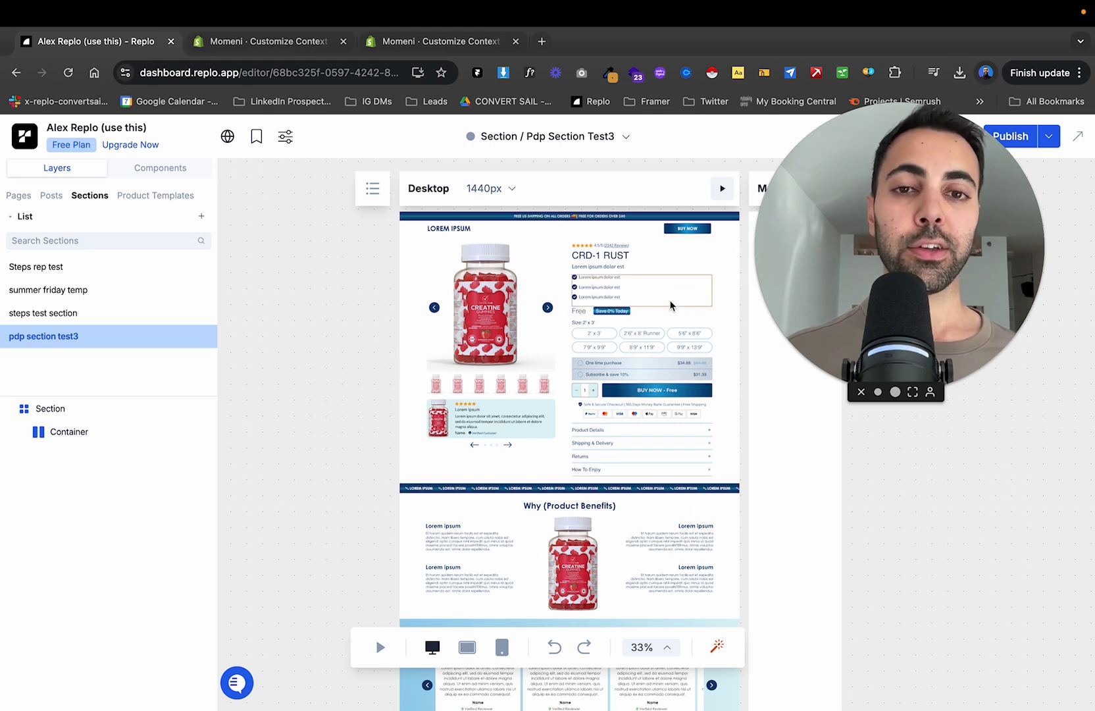
pyautogui.scroll(-5, 662, 313)
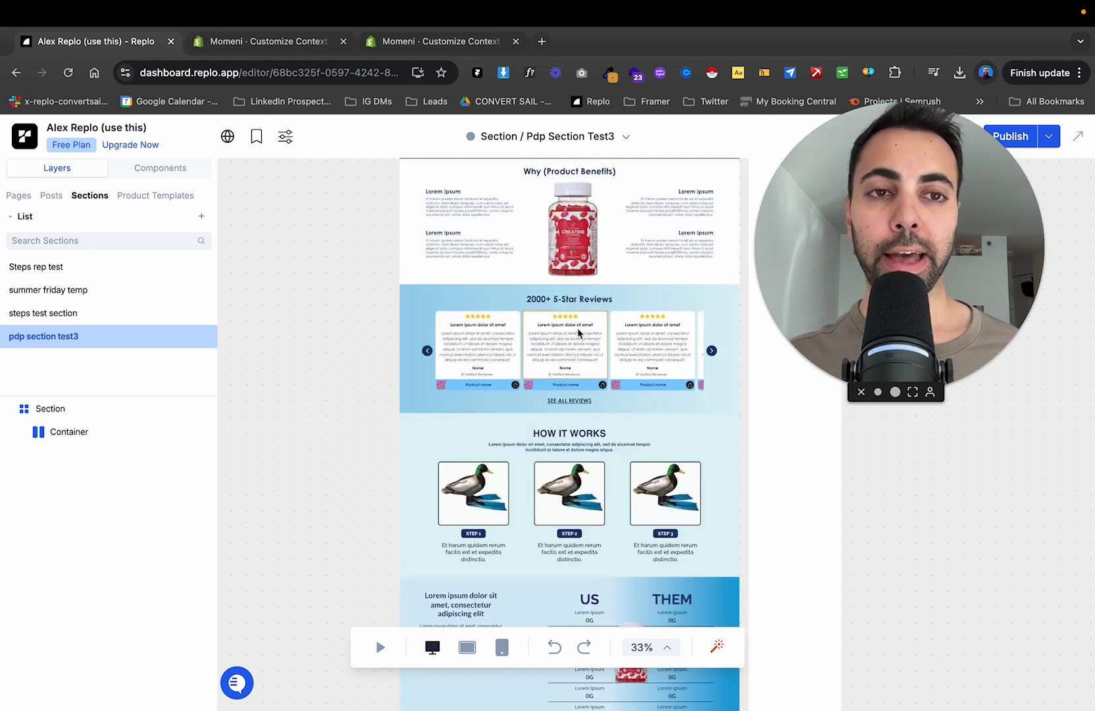
pyautogui.hotkey('ctrl', 'Tab')
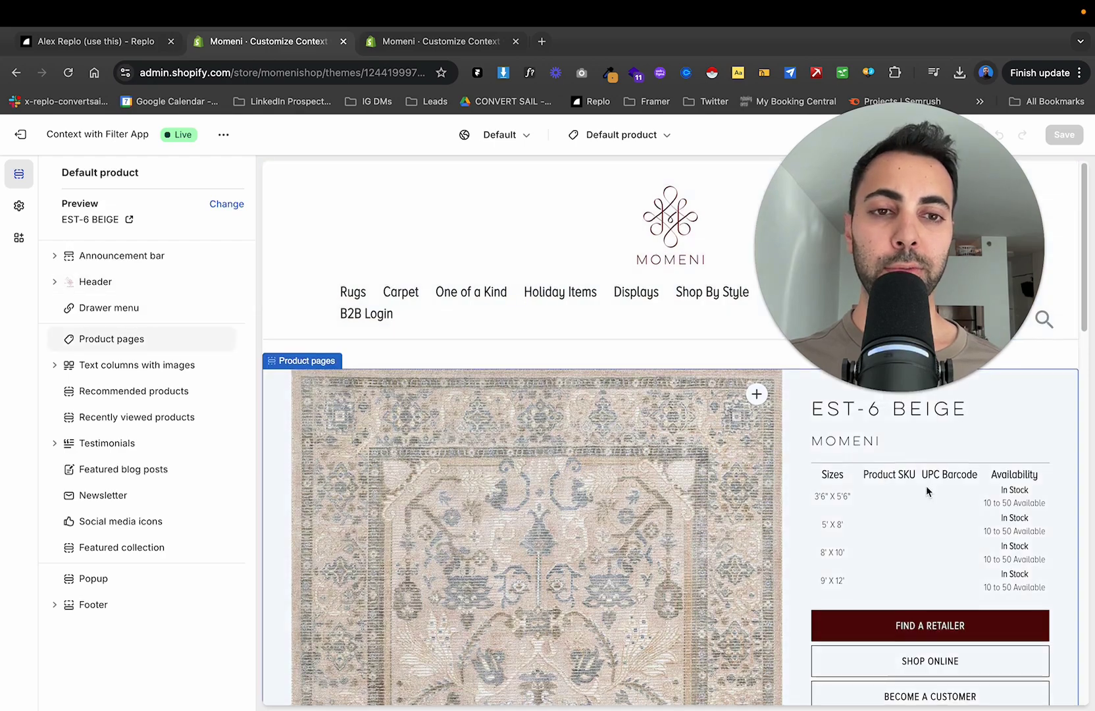
pyautogui.scroll(-6, 918, 474)
pyautogui.scroll(-5, 911, 466)
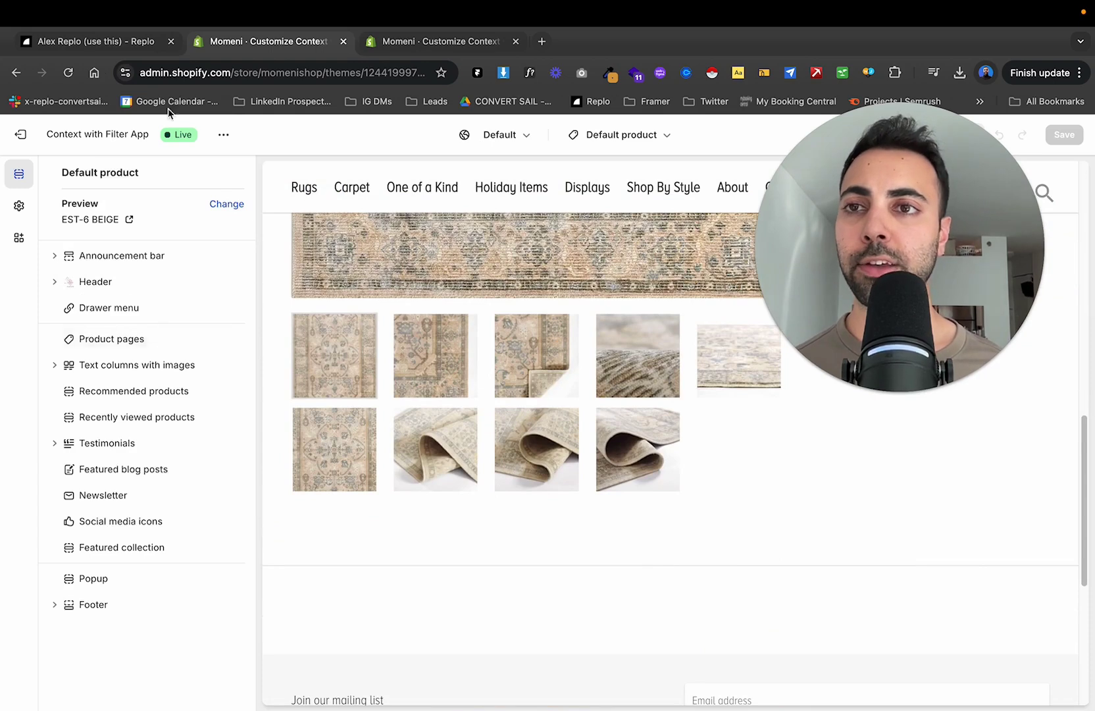
pyautogui.hotkey('ctrl', 'shift', 'Tab')
pyautogui.scroll(-1, 596, 495)
pyautogui.scroll(-1, 576, 487)
pyautogui.scroll(-1, 581, 490)
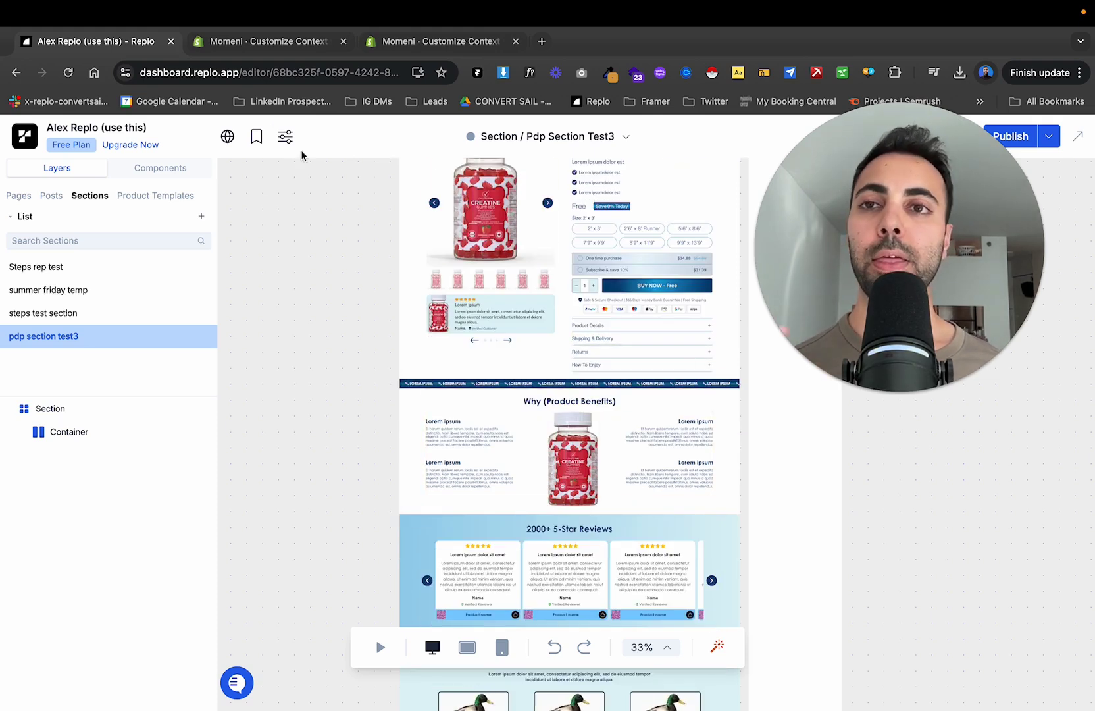
pyautogui.click(231, 52)
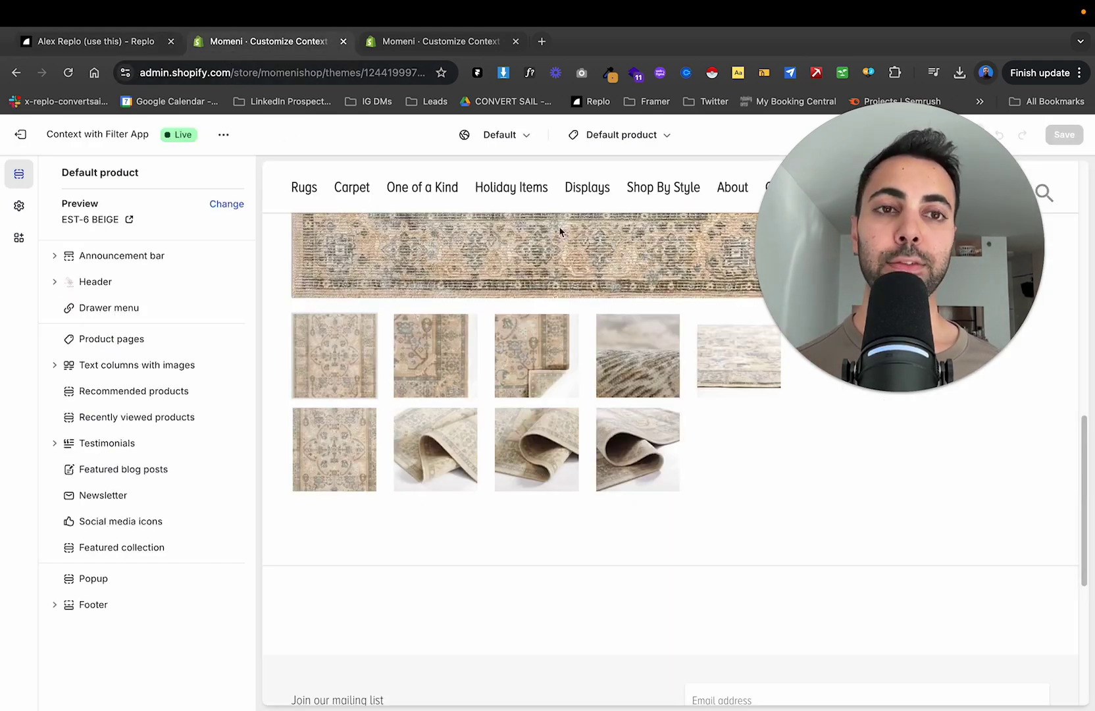
pyautogui.scroll(10, 619, 323)
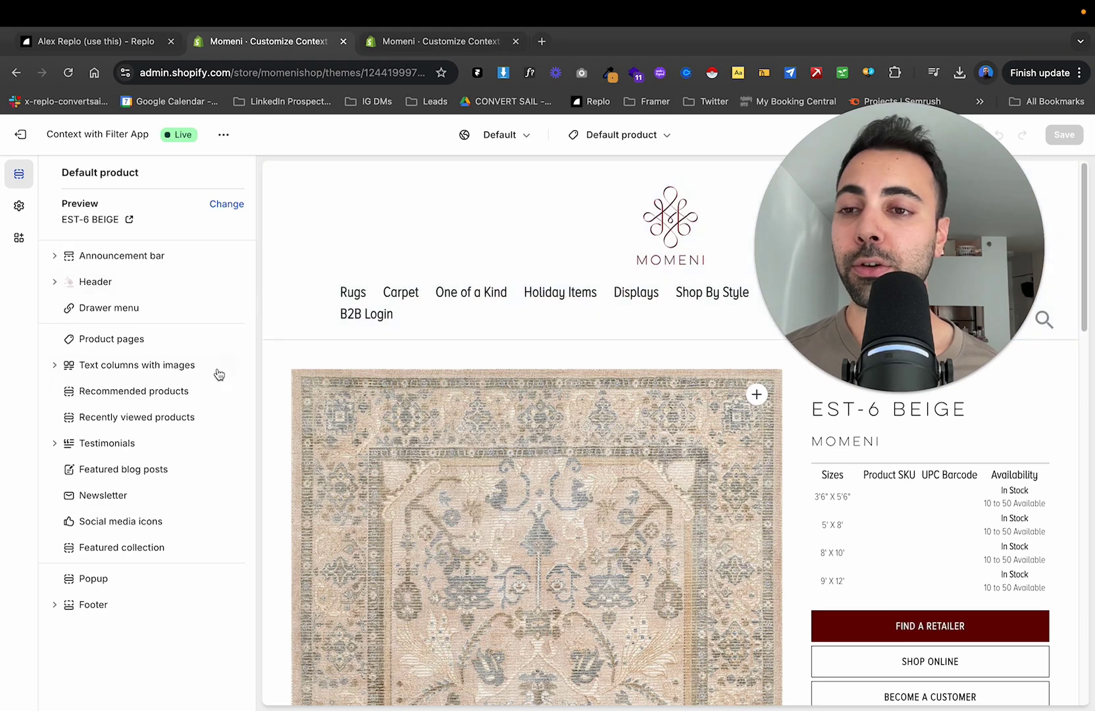
pyautogui.click(201, 418)
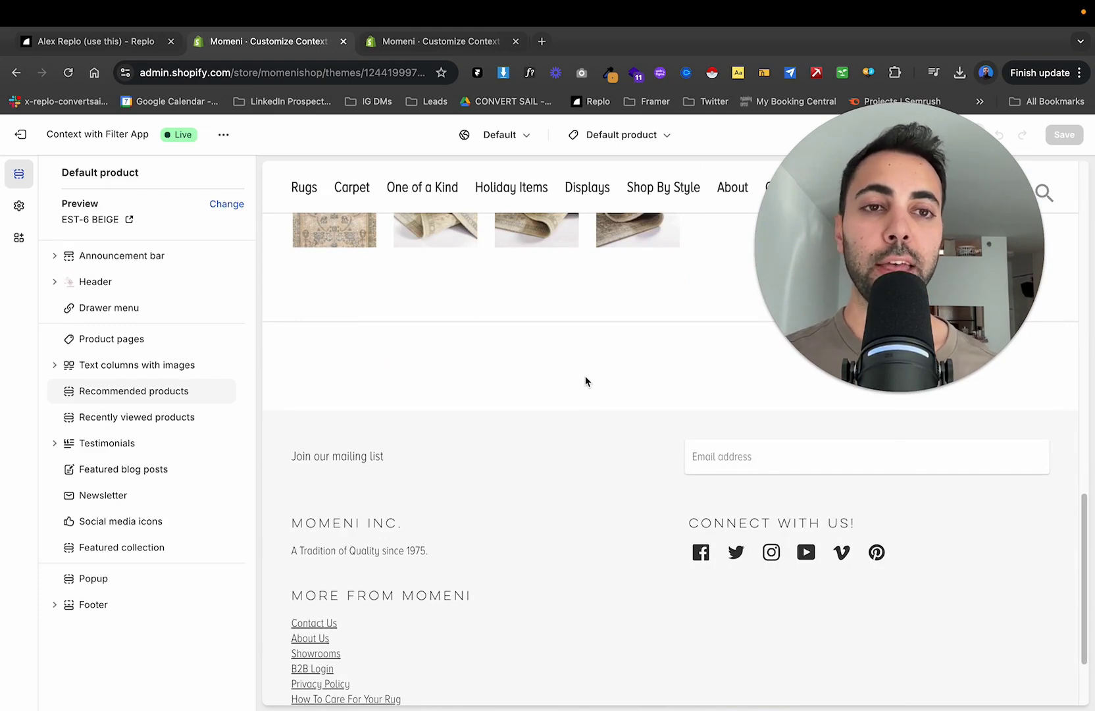
# Reopen Optimized Ecom Product Page and view its desktop and mobile CRD-1 RUST previews.
pyautogui.click(109, 41)
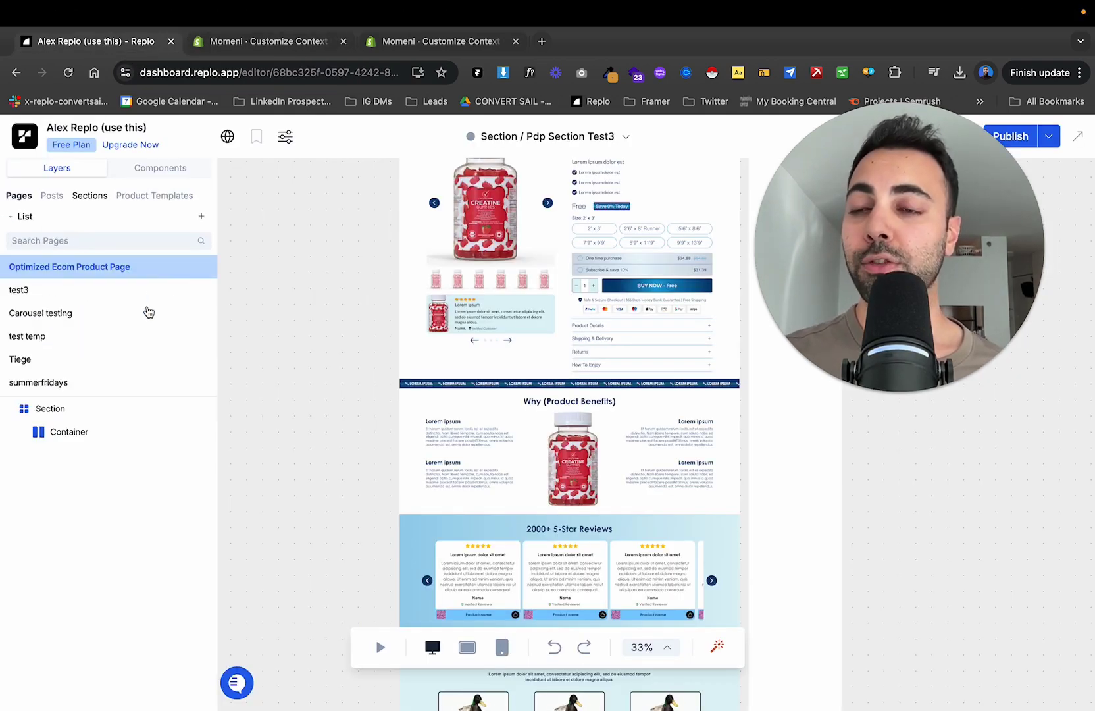
pyautogui.click(142, 274)
pyautogui.rightClick(142, 274)
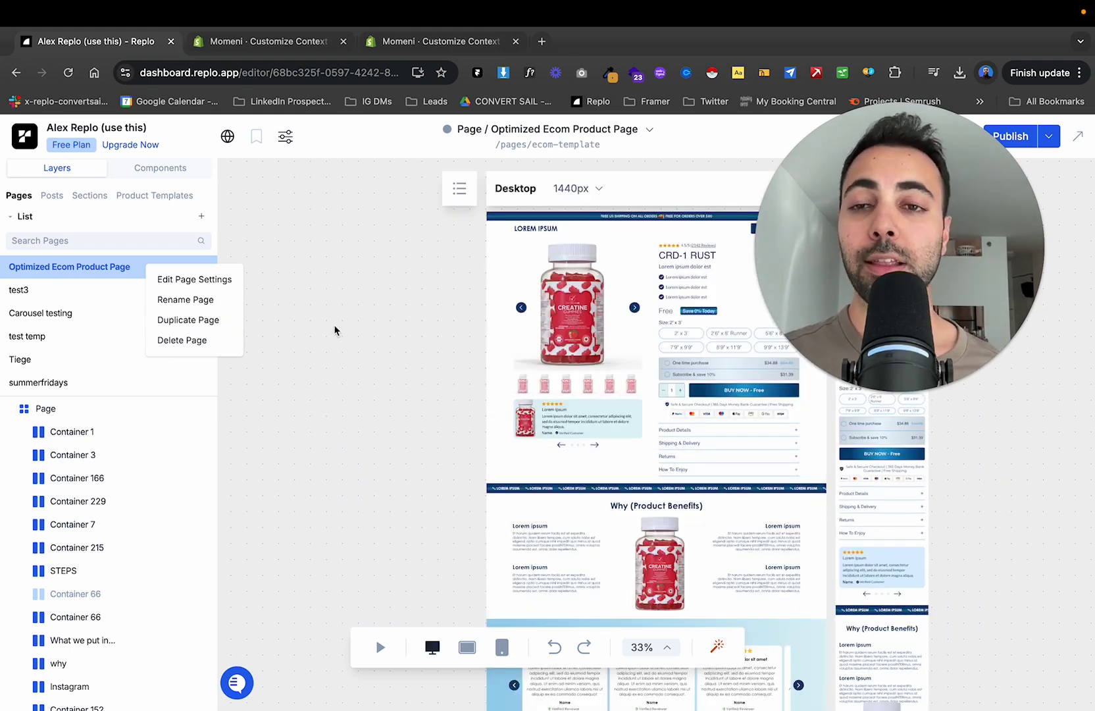
pyautogui.click(341, 325)
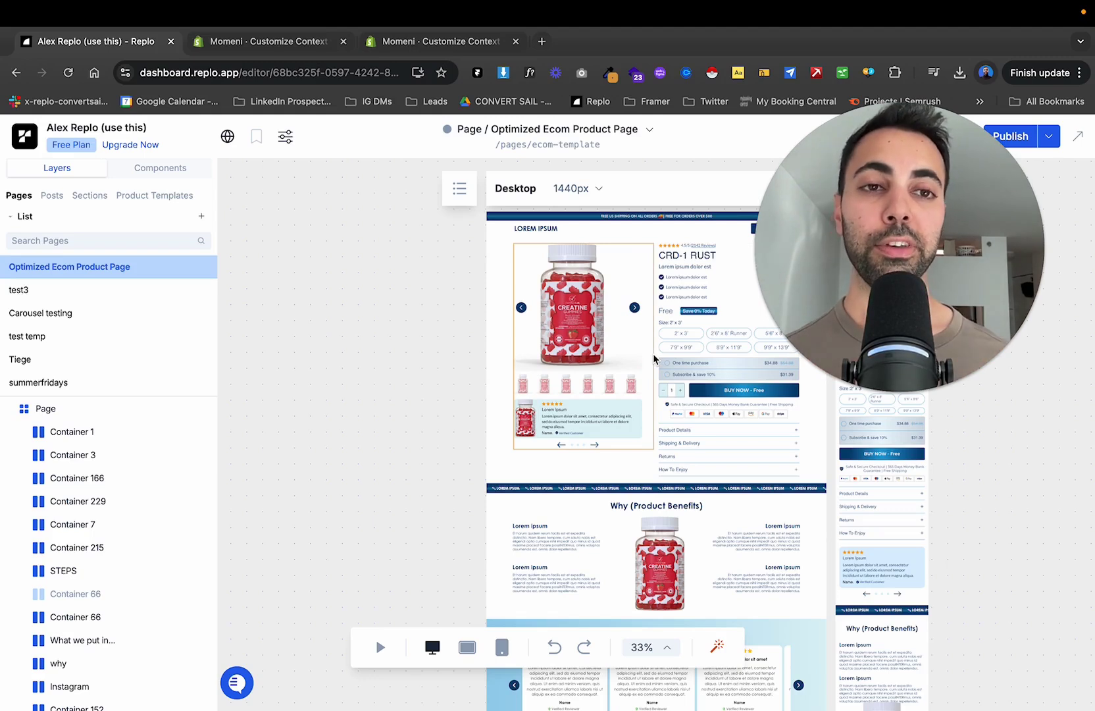
pyautogui.moveTo(653, 354); pyautogui.dragTo(562, 361)
pyautogui.hscroll(3, 584, 344)
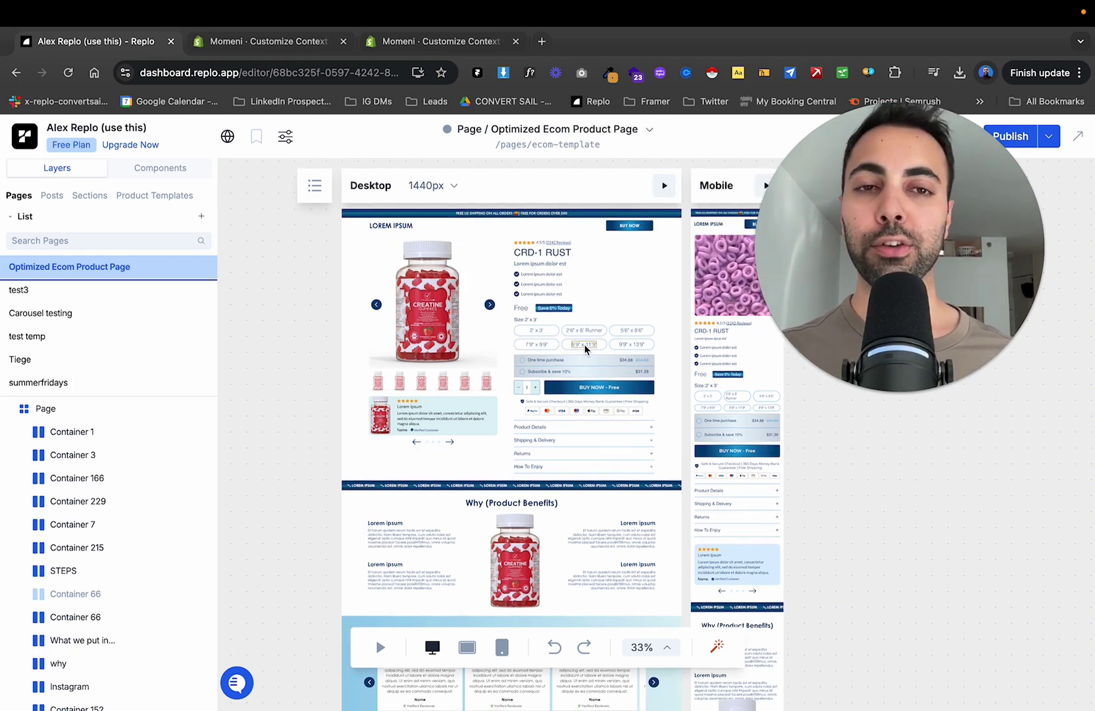